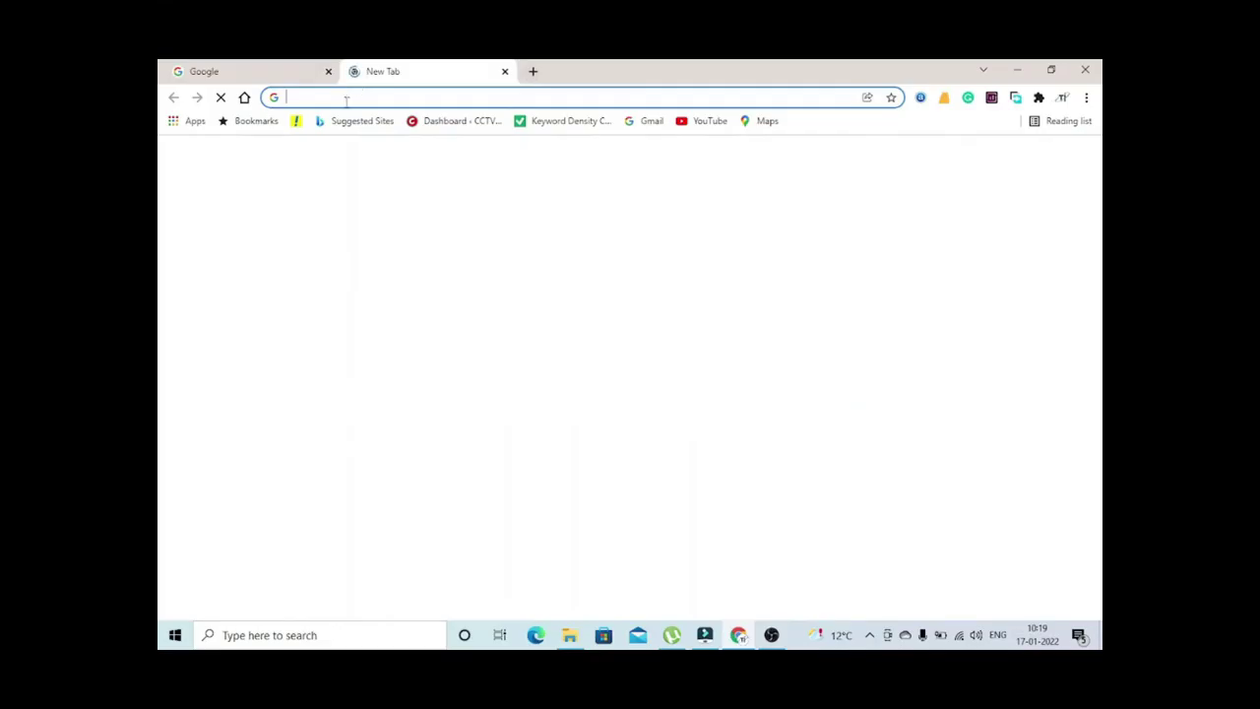
Go to cctvdesk.com in the browser
click(345, 97)
text(cctvdesk.com)
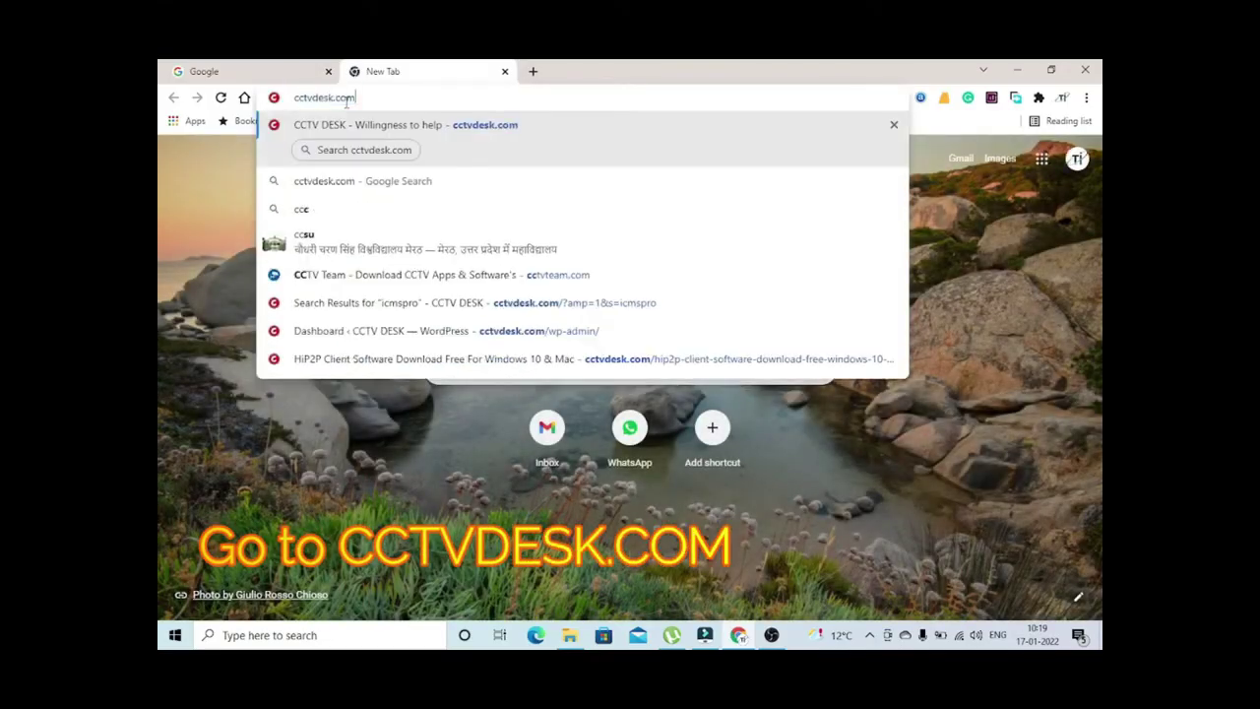
key(Return)
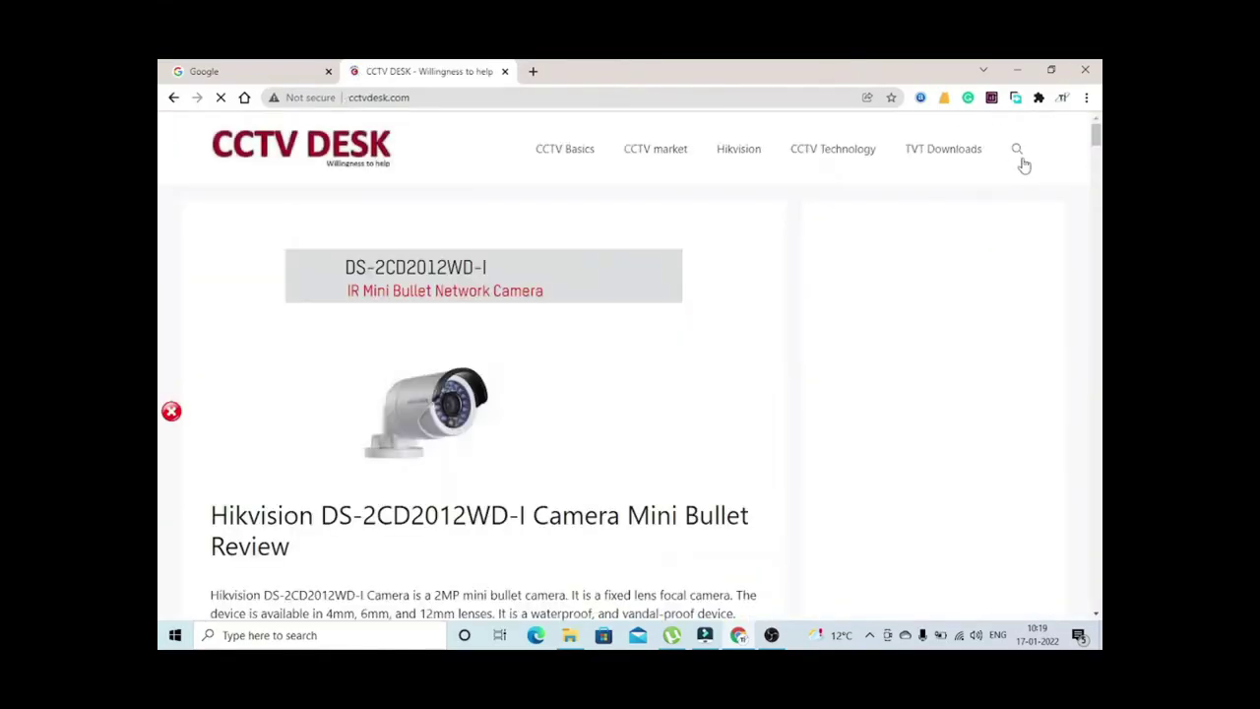
Search the site for 'guarding vision' and open the Guarding Vision for PC article
click(1016, 151)
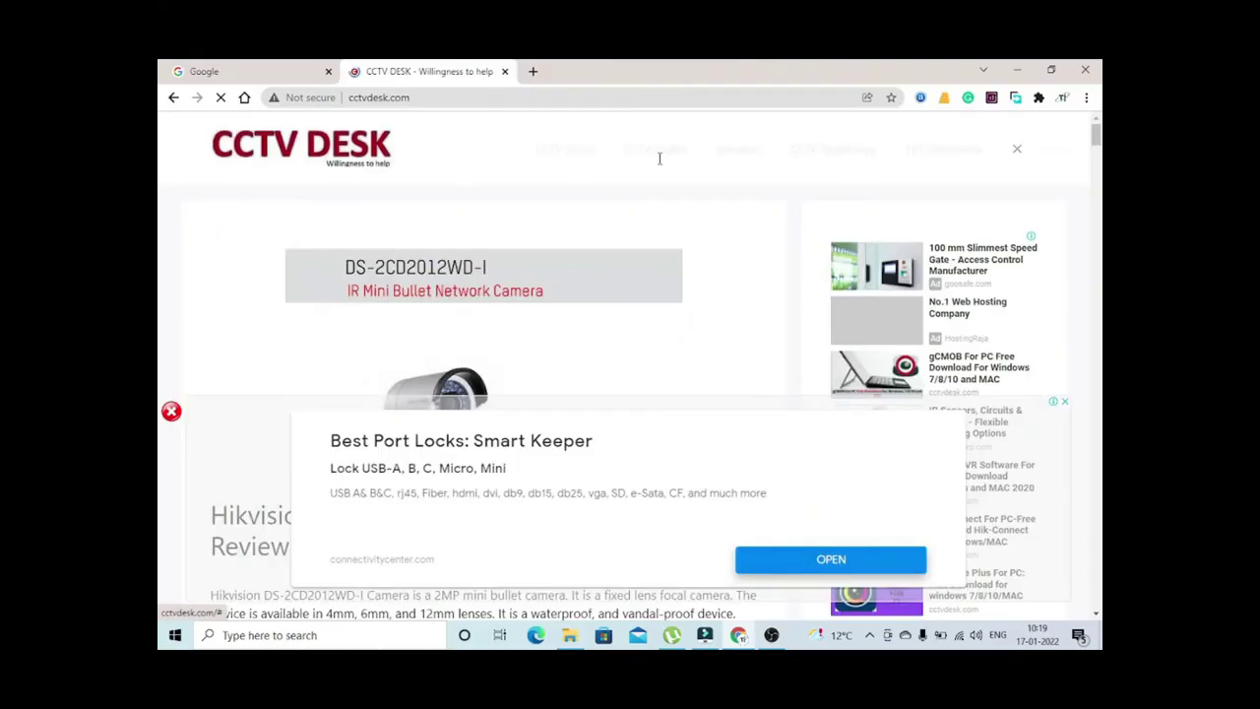
click(604, 150)
key(Down)
key(Down)
key(Down)
key(Down)
key(Down)
key(Down)
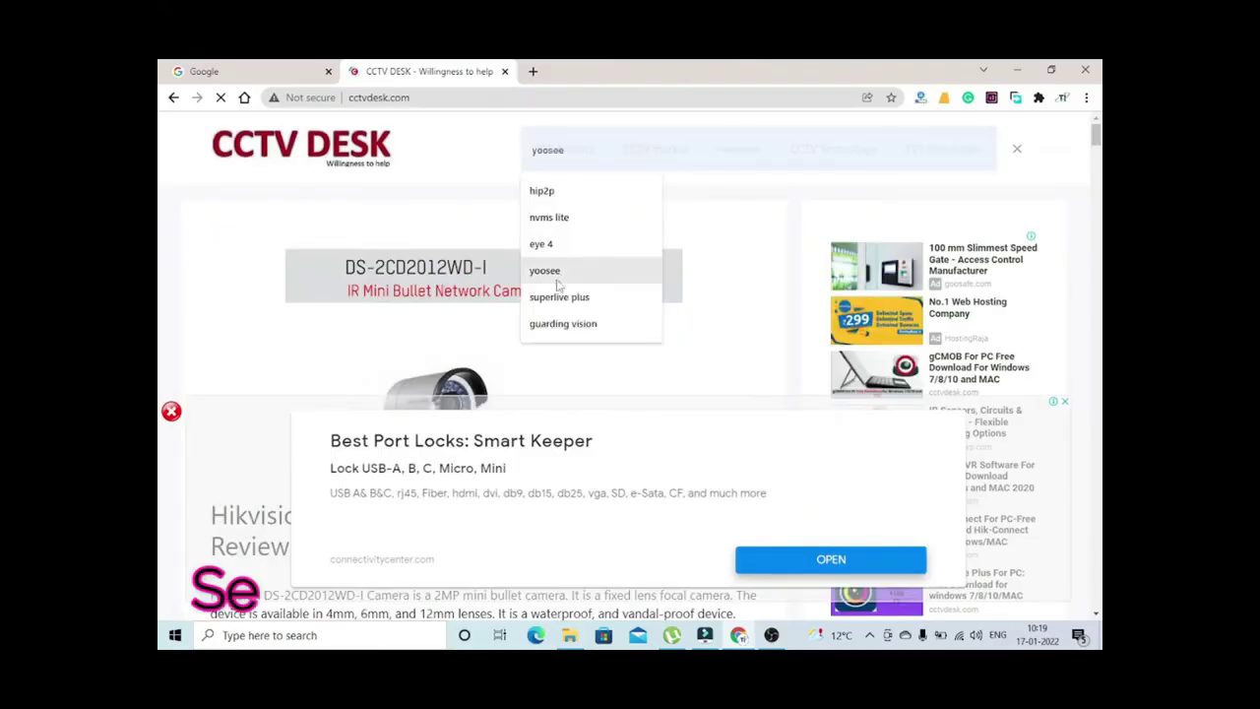
key(Return)
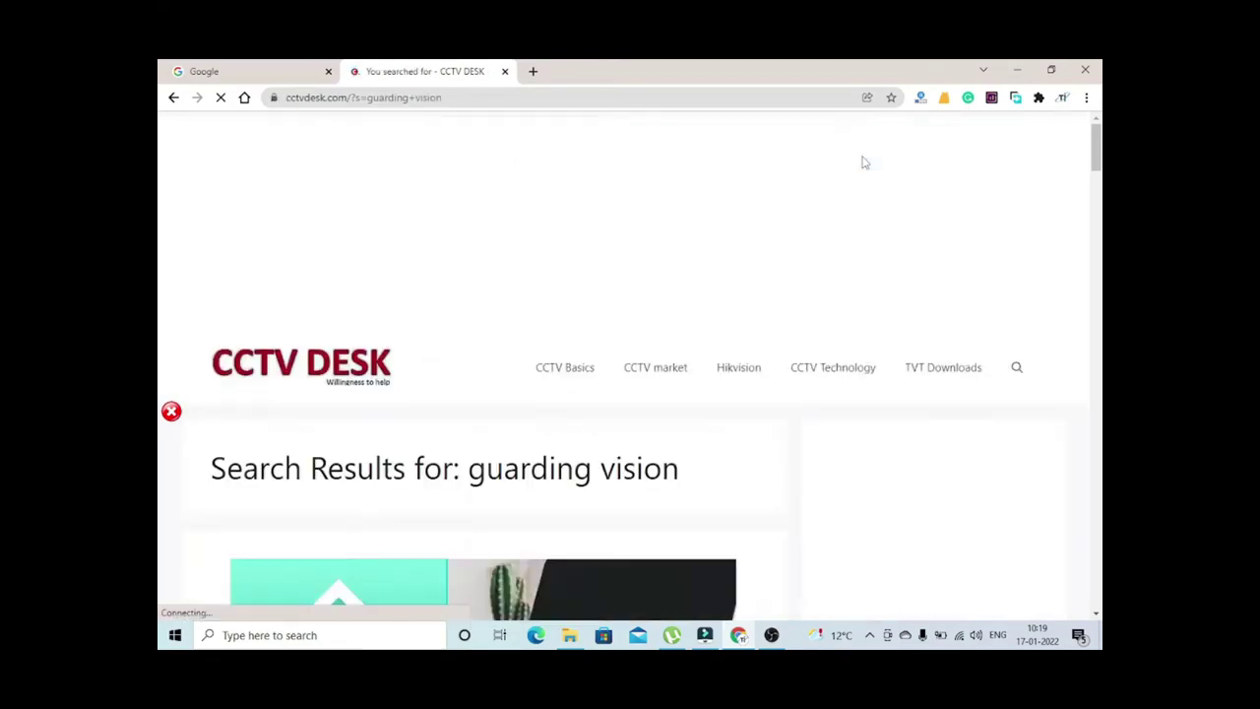
scroll(243, 366, down, 5)
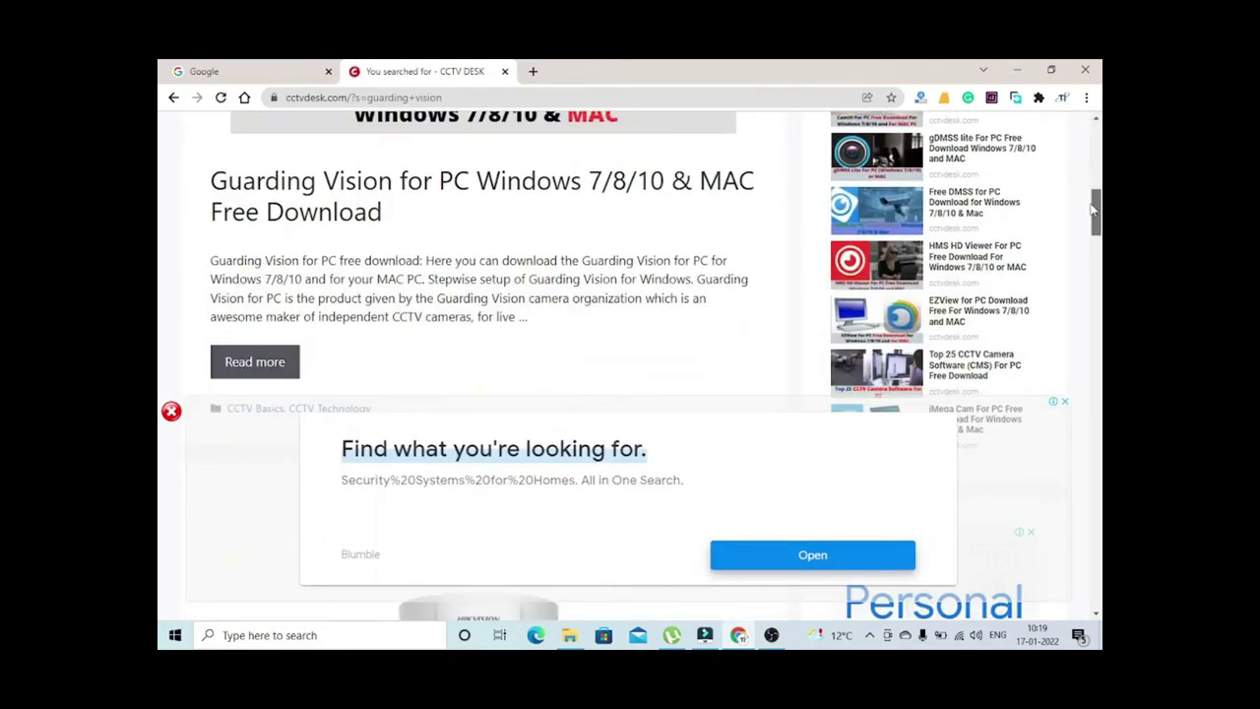
click(243, 367)
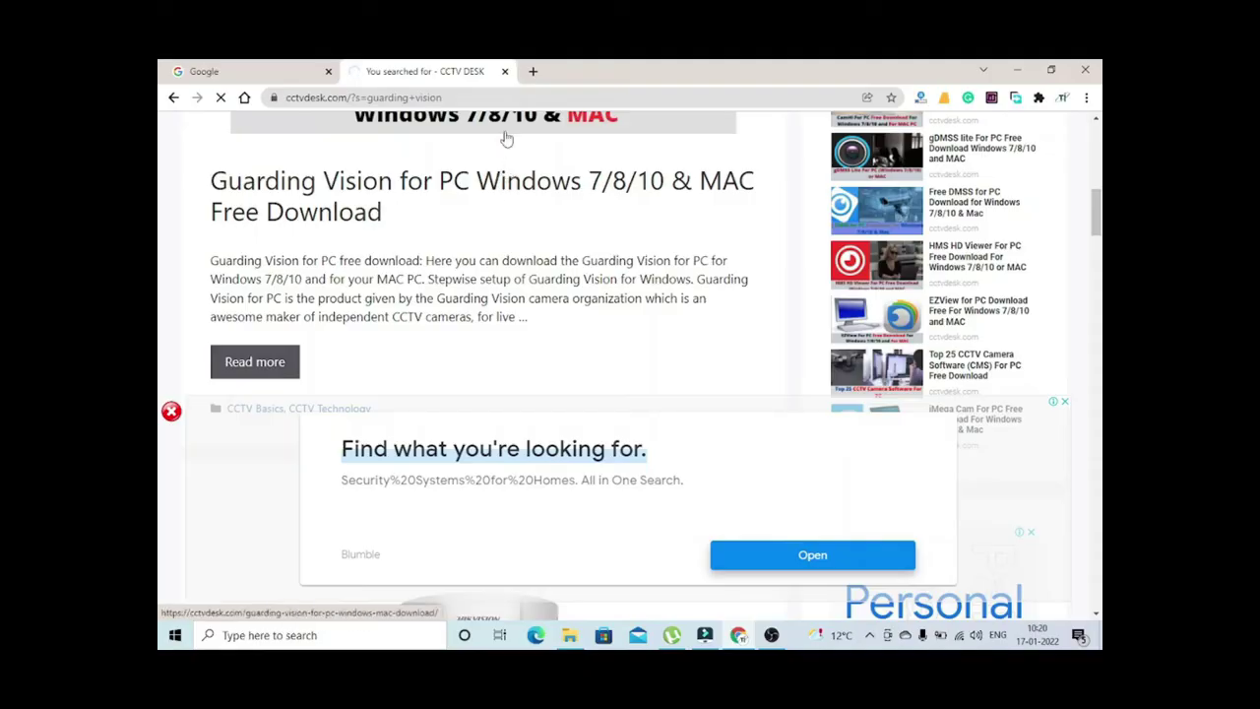
Download Guarding-Vision-For-PC-Windows.zip through the Free Download for PC (Windows) link
scroll(1092, 179, down, 5)
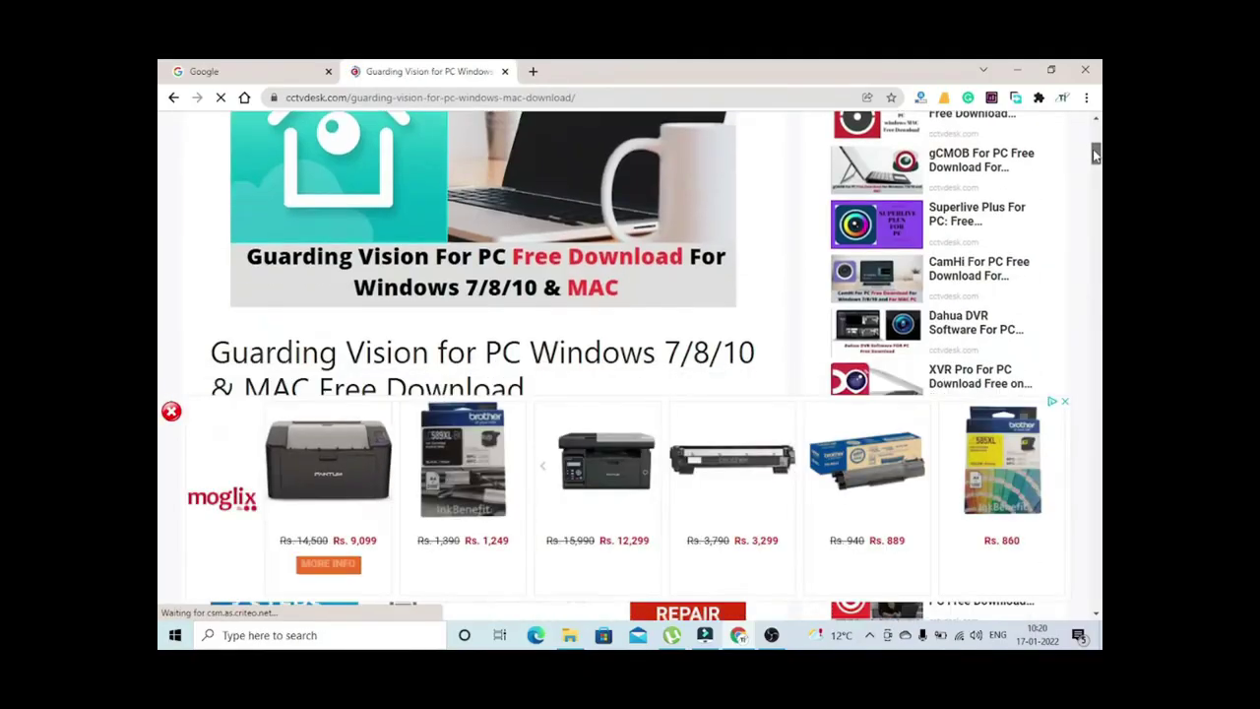
drag(1092, 179, 1100, 295)
scroll(1101, 295, up, 10)
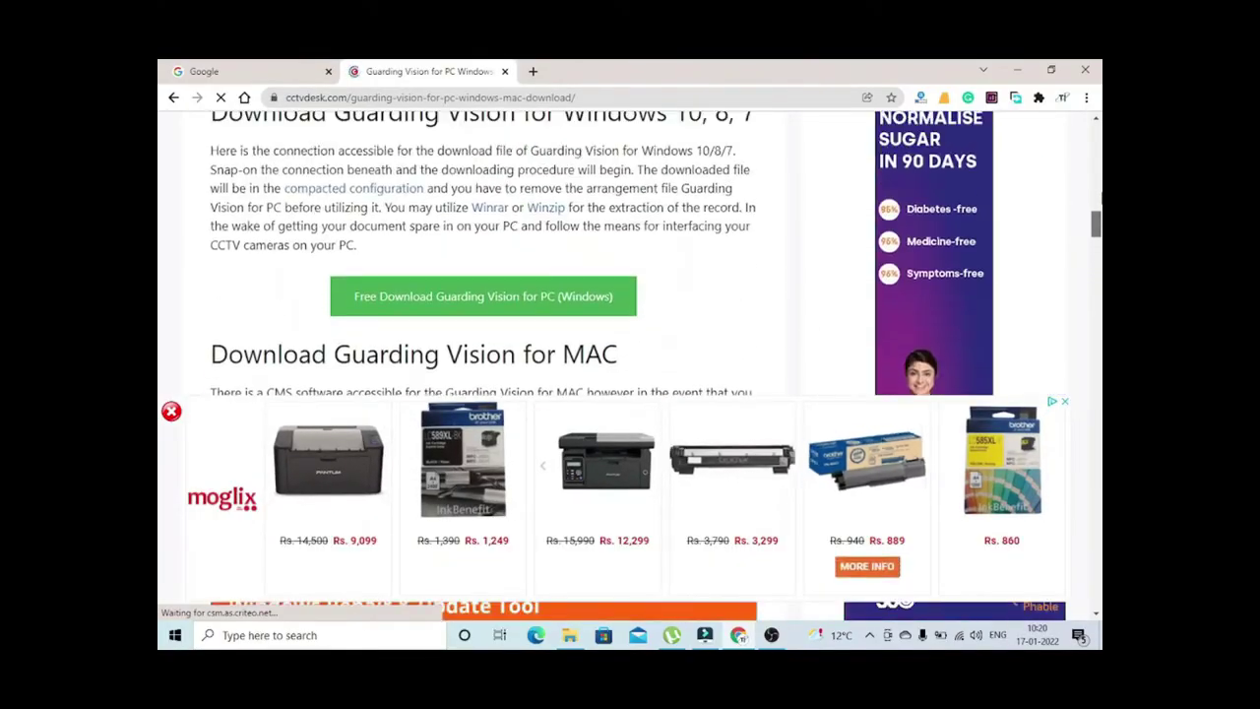
click(477, 297)
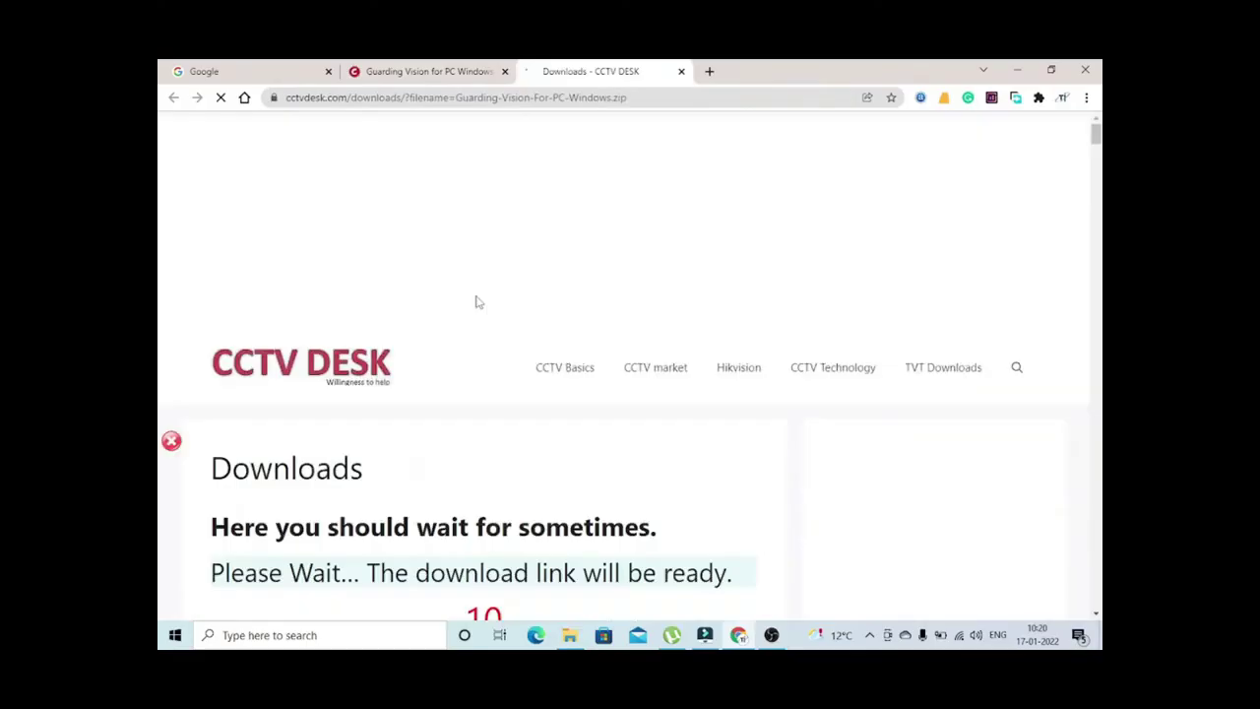
scroll(758, 272, down, 8)
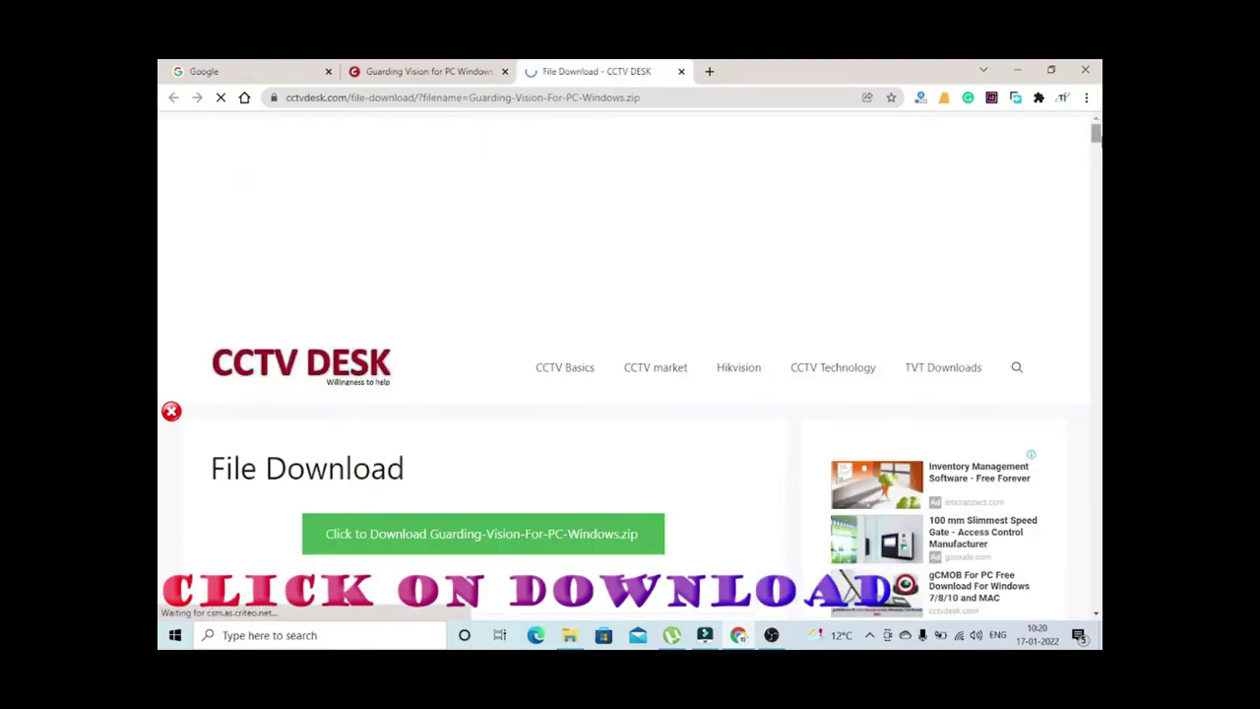
scroll(560, 247, down, 3)
click(559, 247)
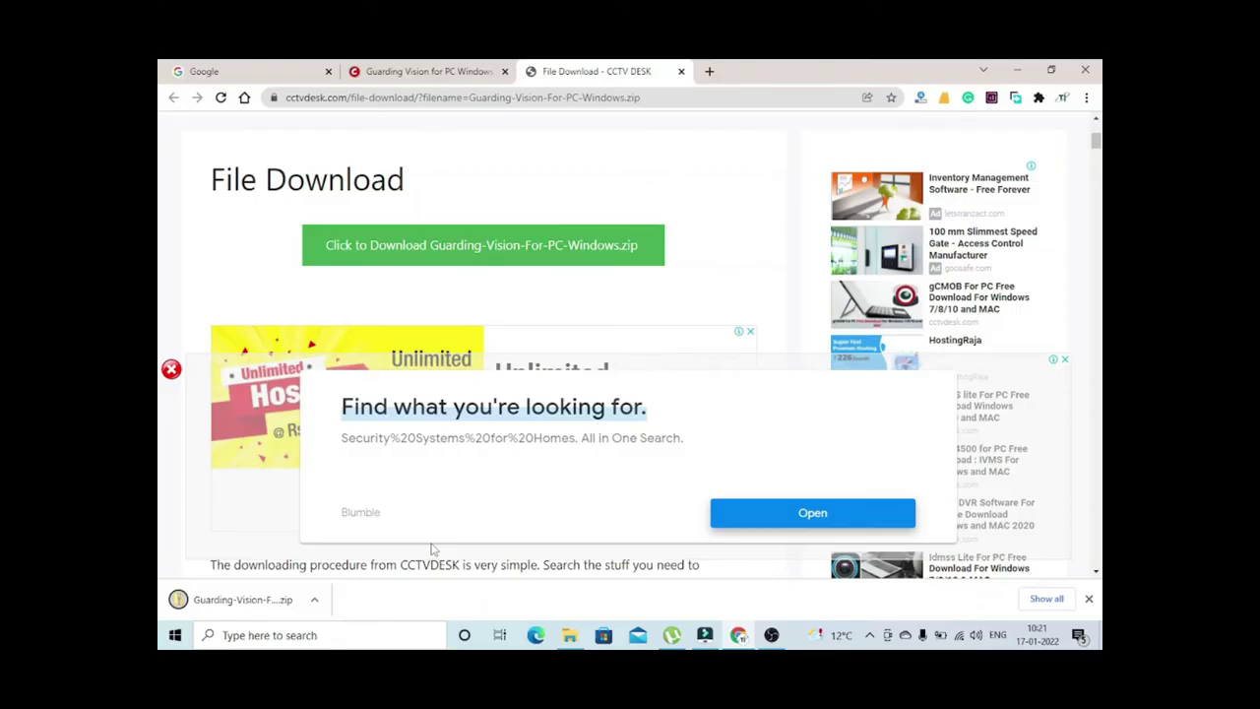
Extract the downloaded zip to 'Guarding-Vision-For-PC-Windows\' in Downloads and open that folder
click(315, 601)
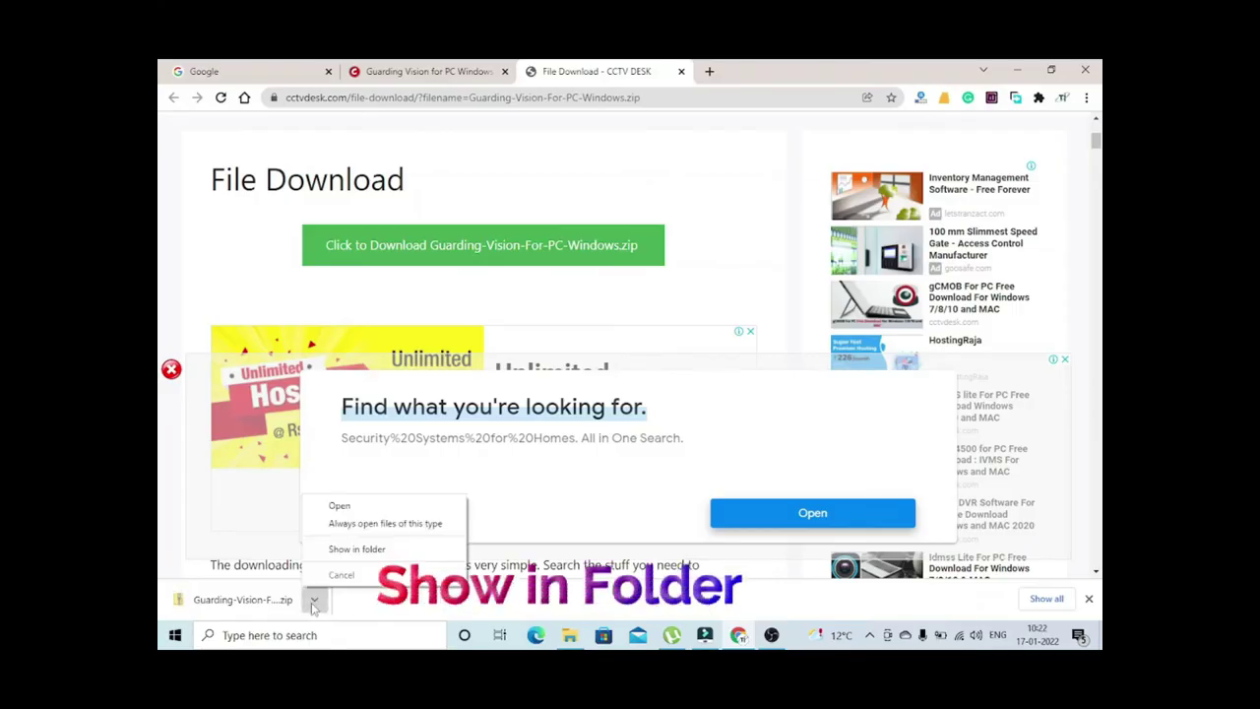
click(344, 552)
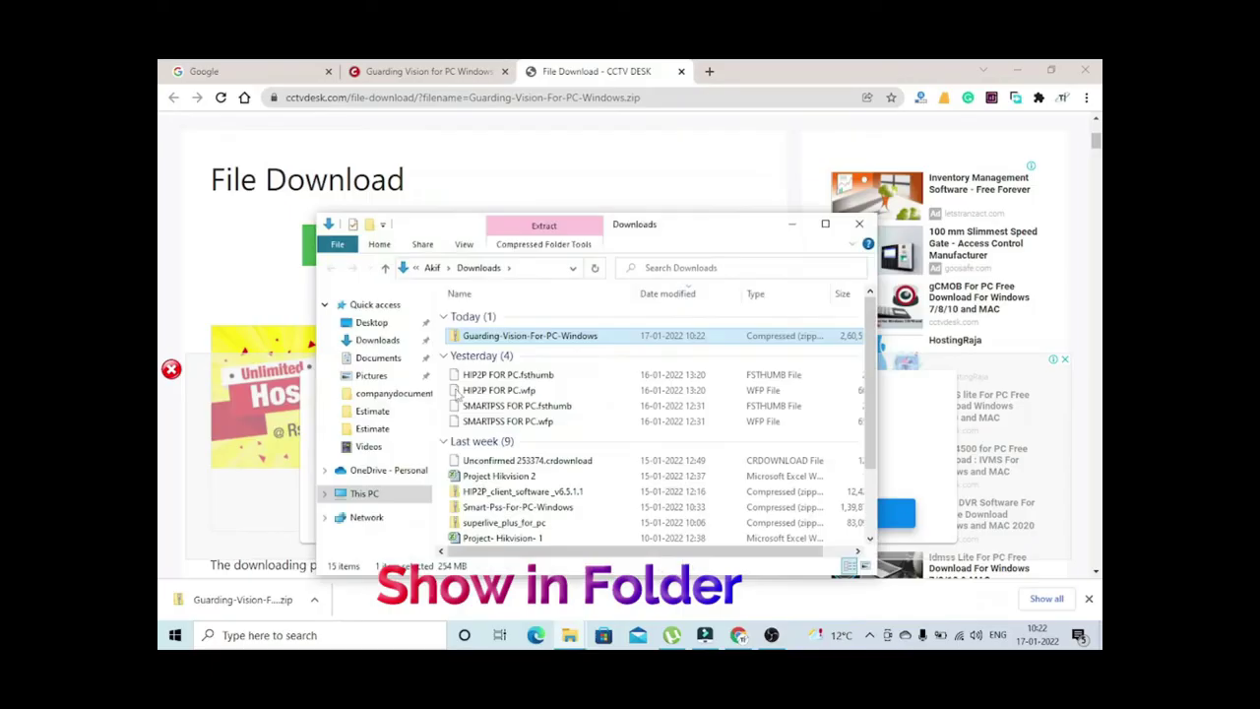
right_click(495, 337)
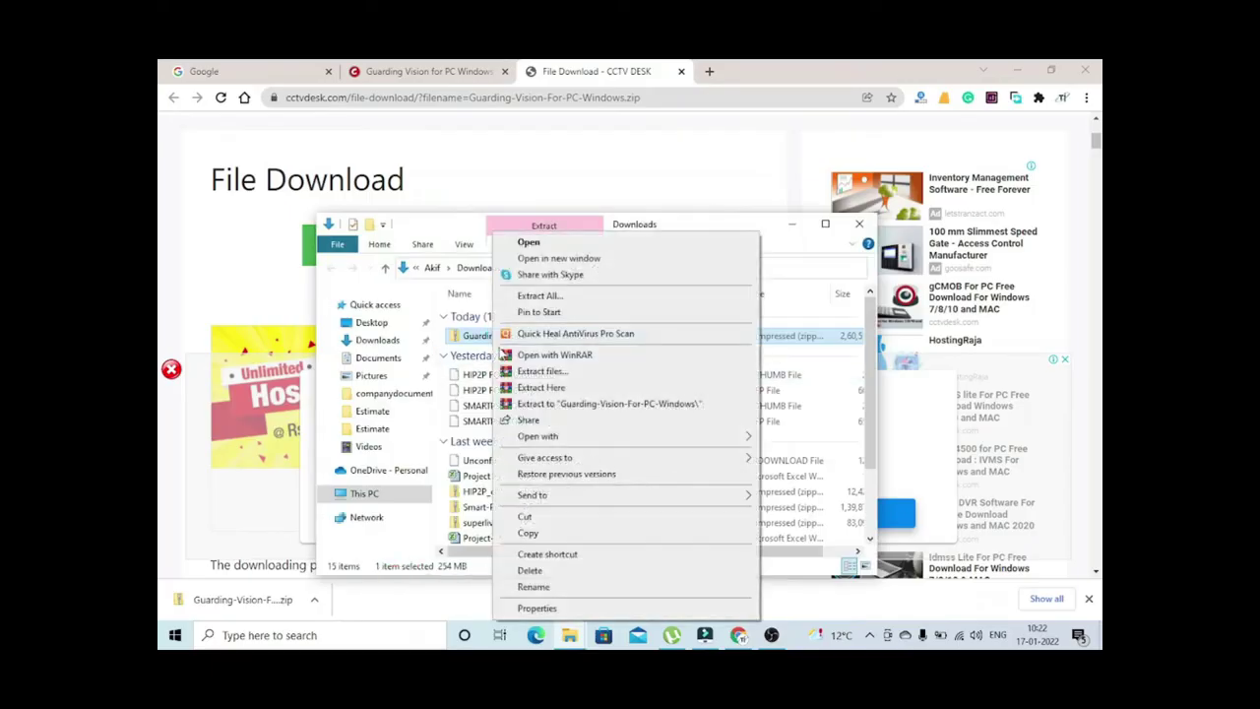
click(542, 404)
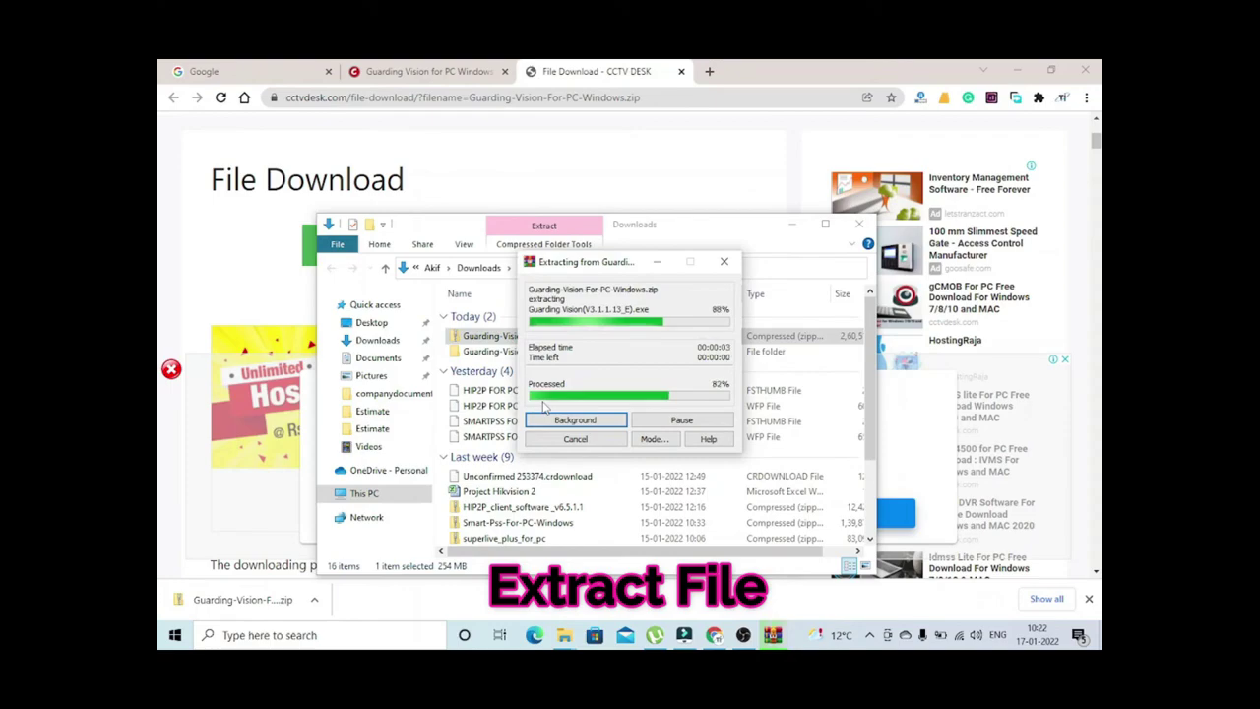
double_click(525, 351)
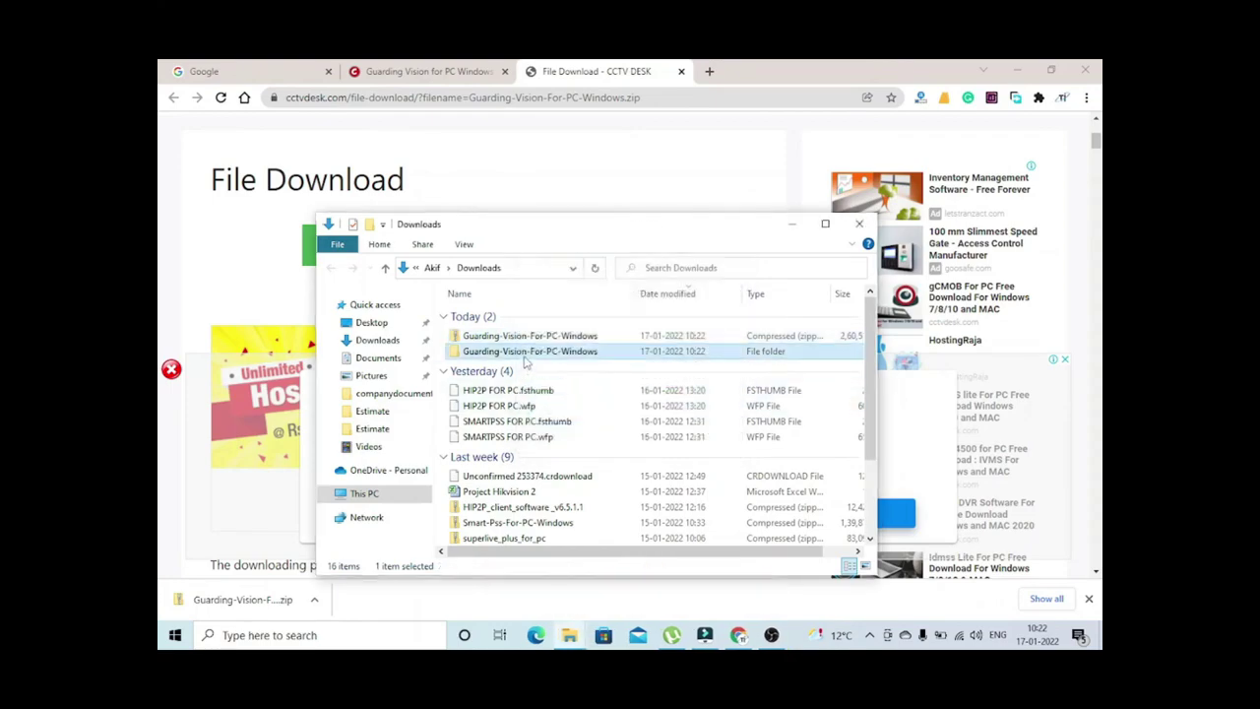
Install the Guarding Vision Client as administrator and finish with 'Launch Guarding Vision client' checked
click(502, 315)
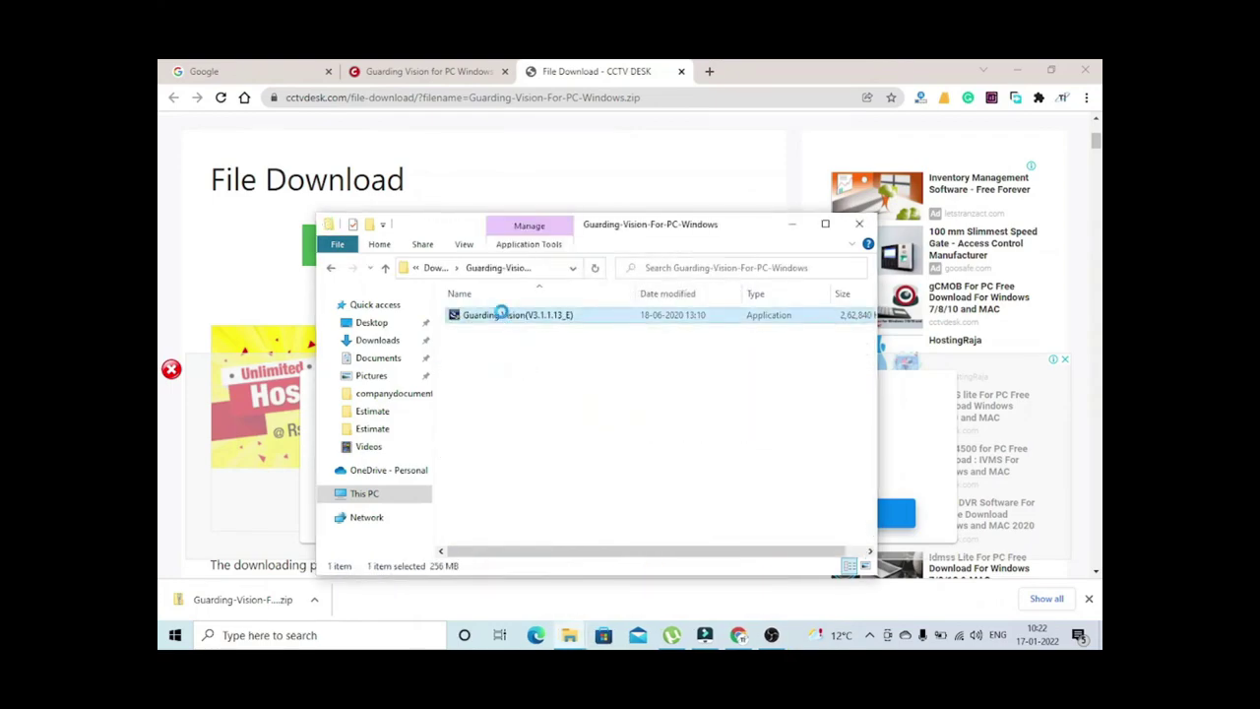
right_click(502, 316)
click(567, 252)
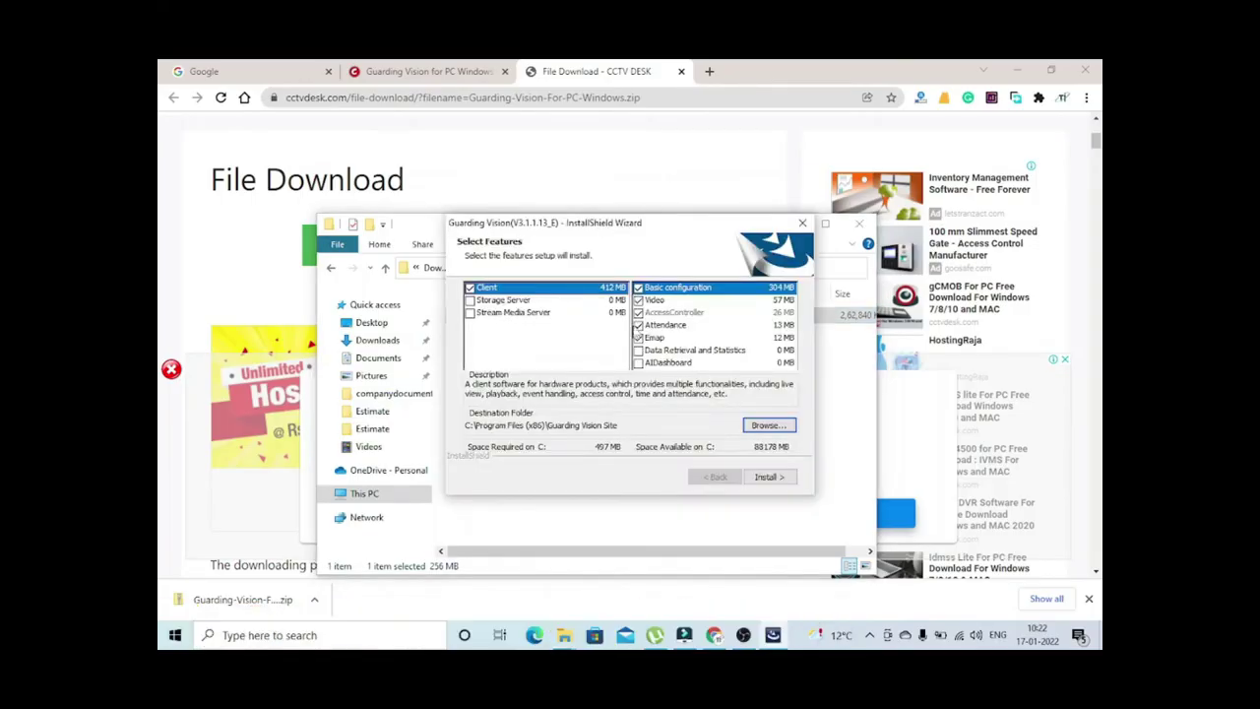
click(775, 478)
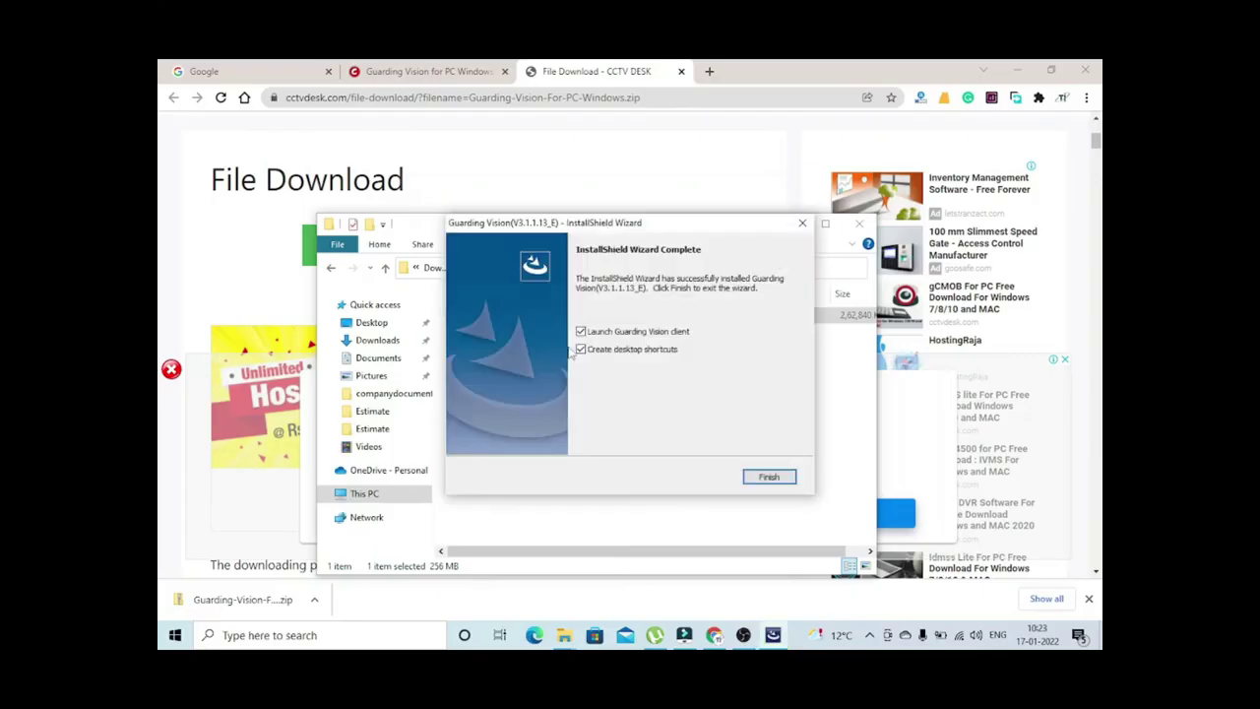
click(769, 478)
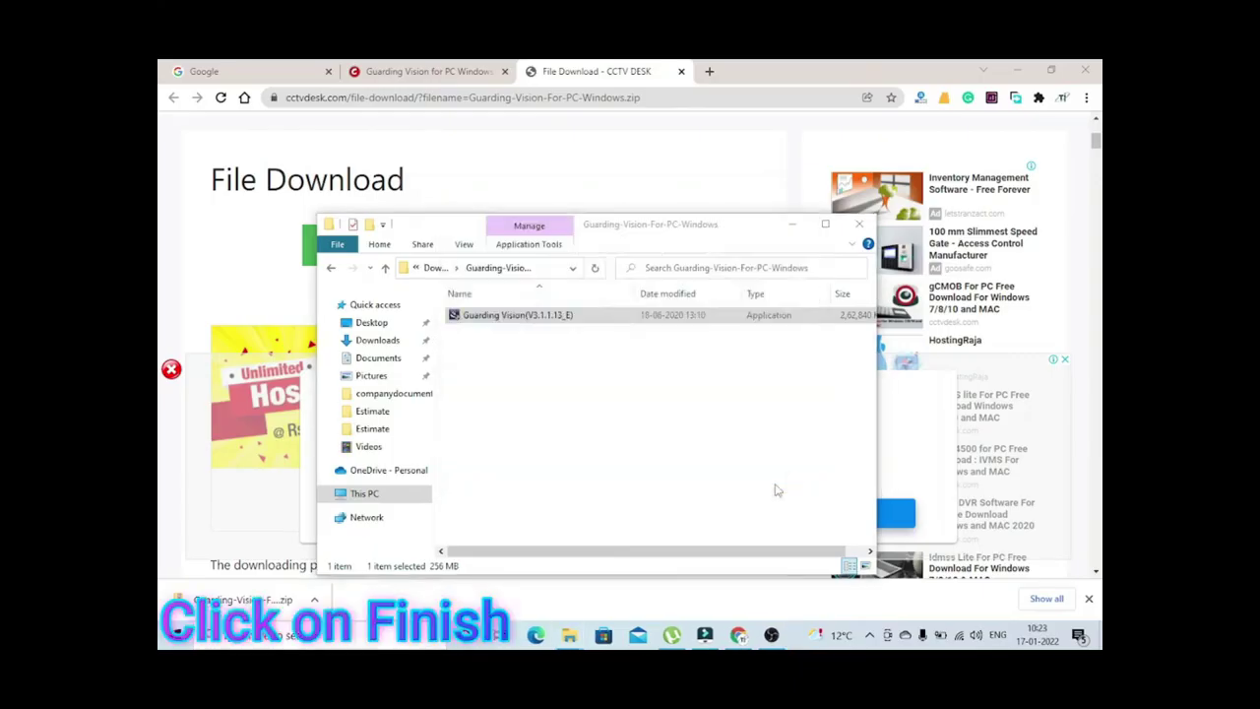
click(1019, 71)
Create super user 'admin' with a password and confirmation, with Auto-Login enabled
click(792, 224)
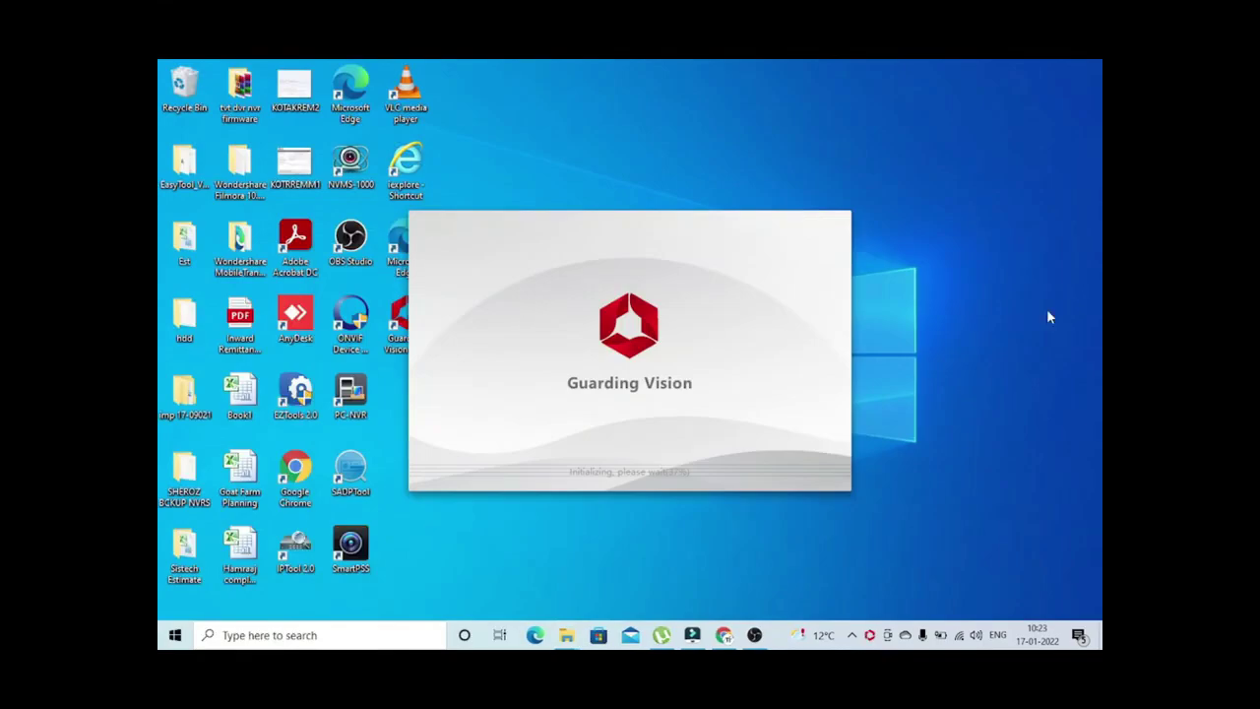
click(789, 231)
text(admin)
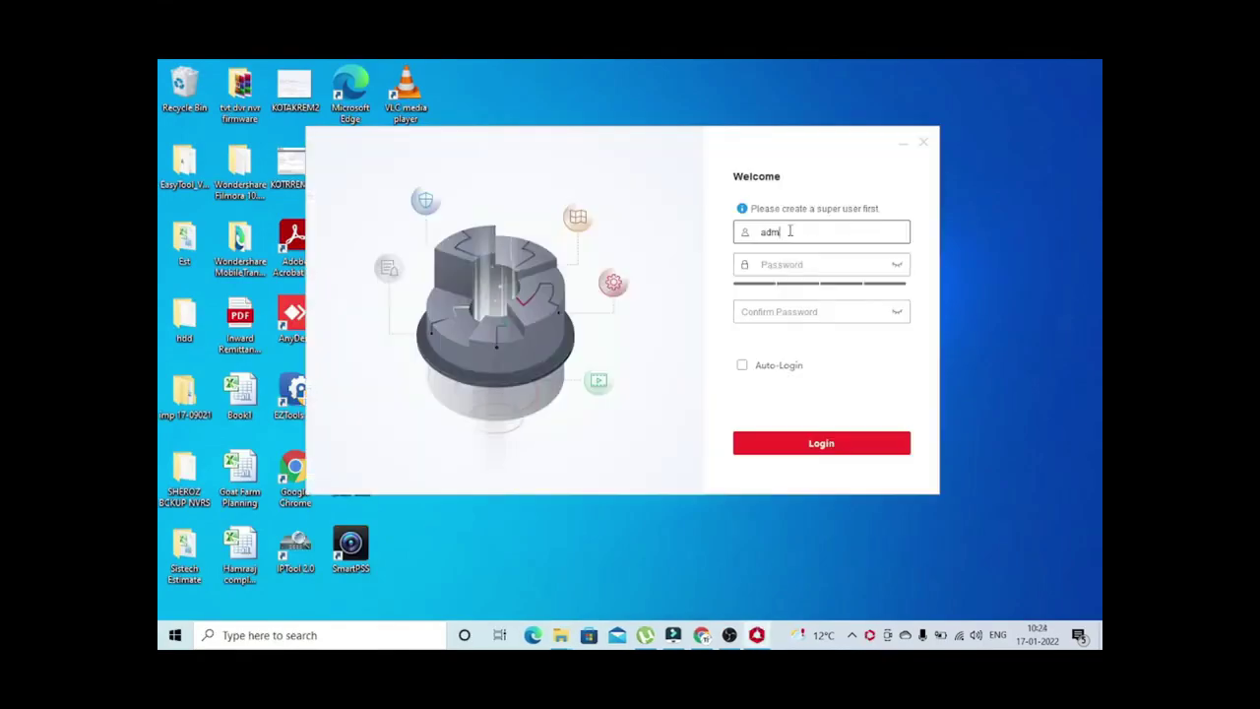
click(789, 263)
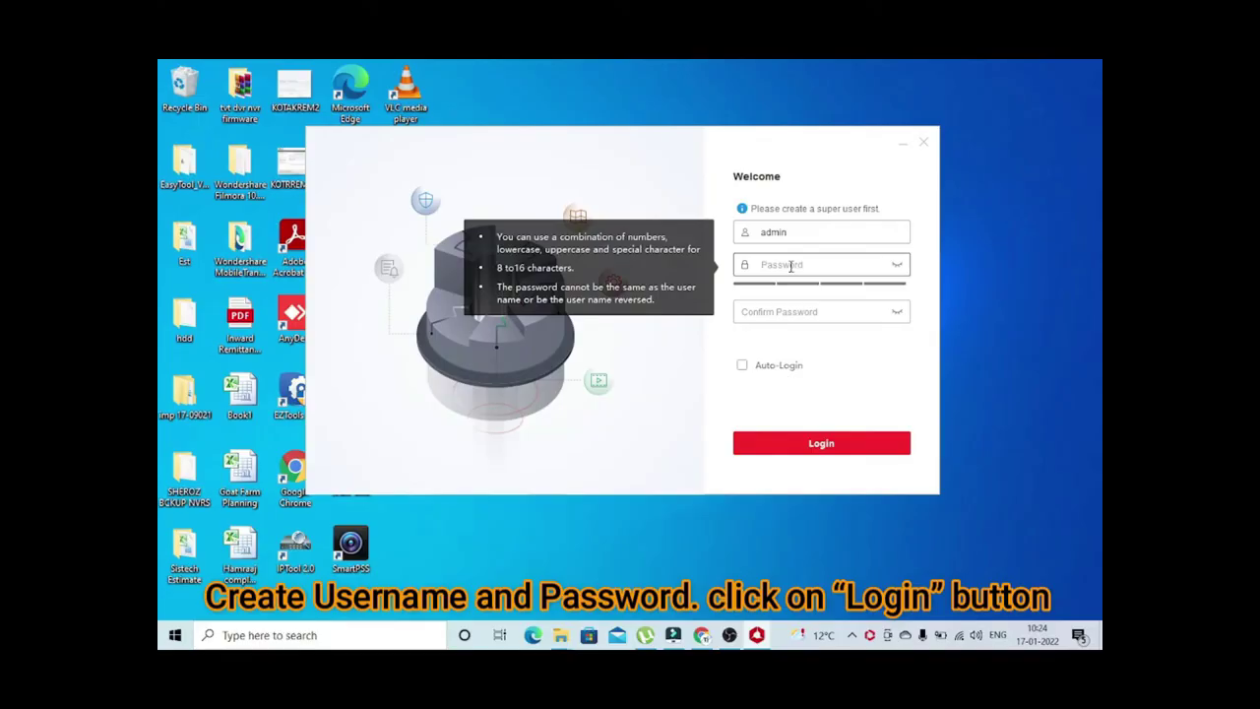
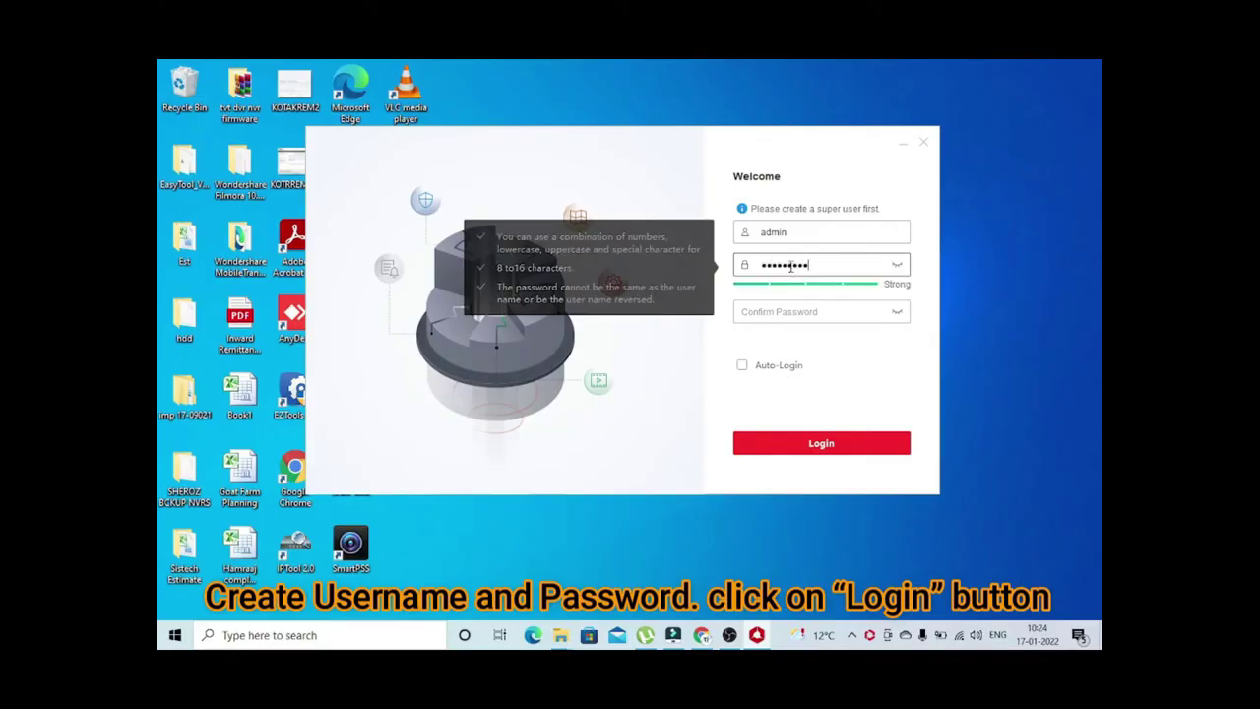
click(776, 312)
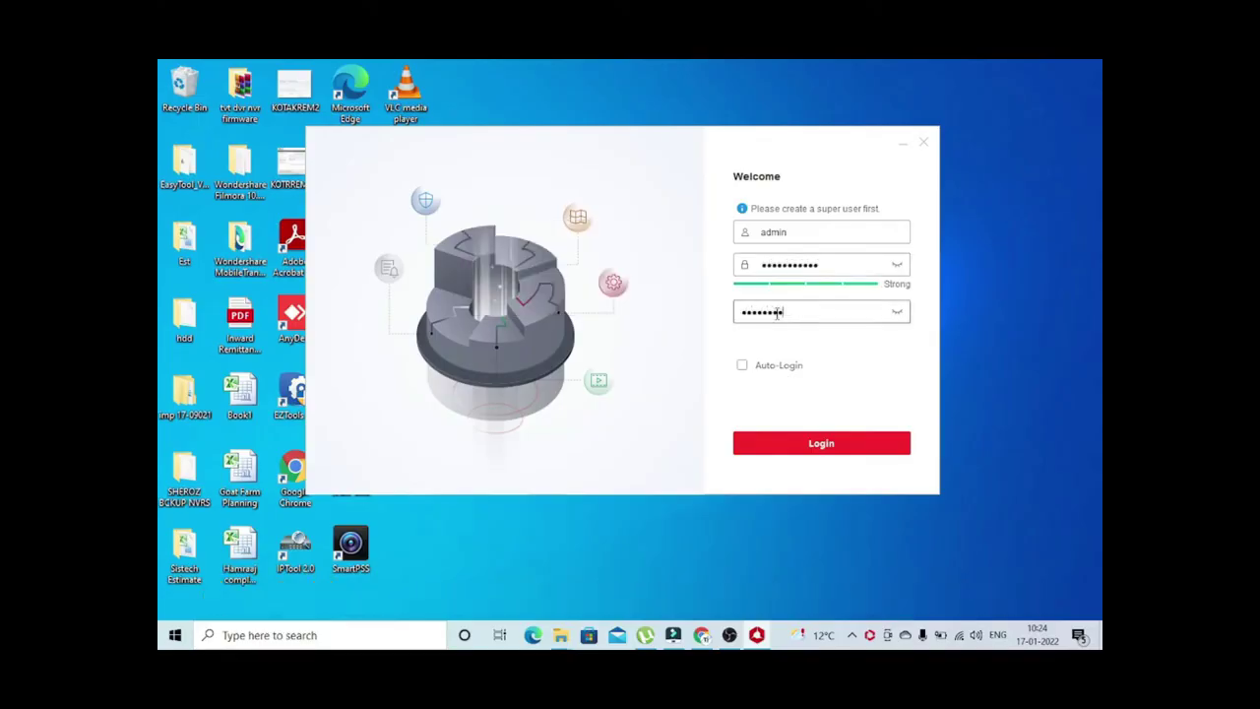
click(773, 365)
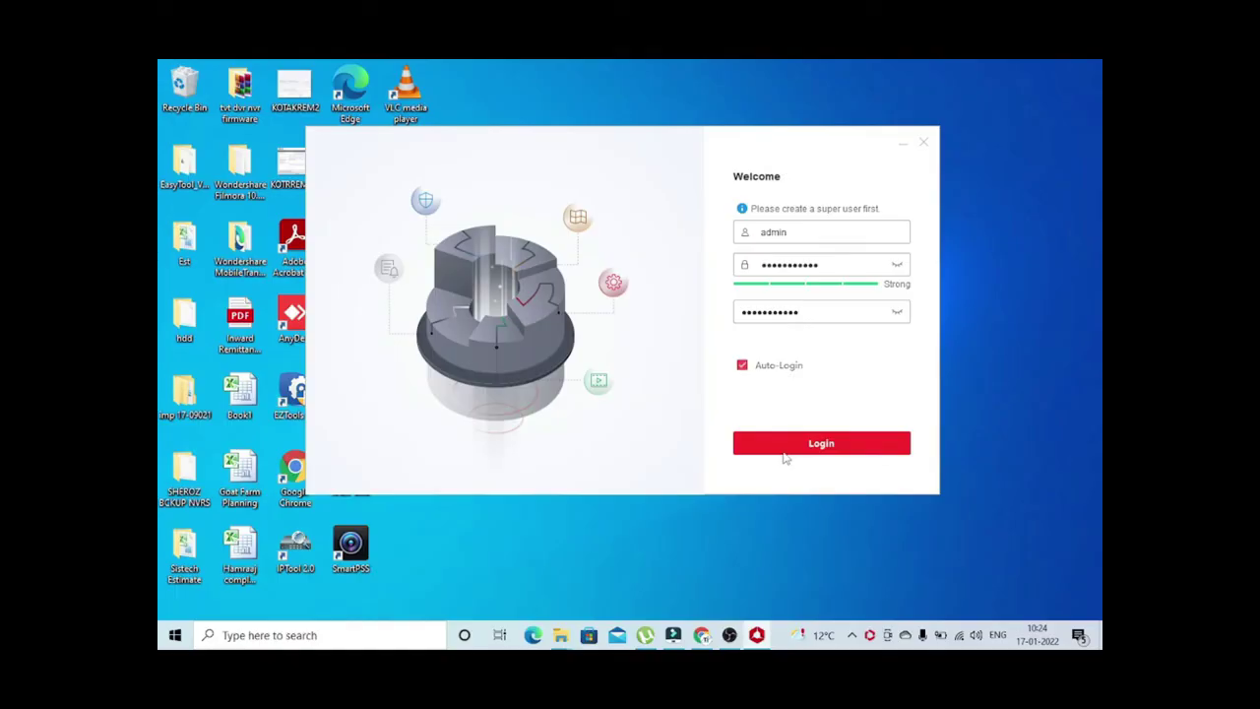
click(788, 444)
Set the father's name, mother's name and roommate's name security questions with answers
click(856, 240)
click(845, 259)
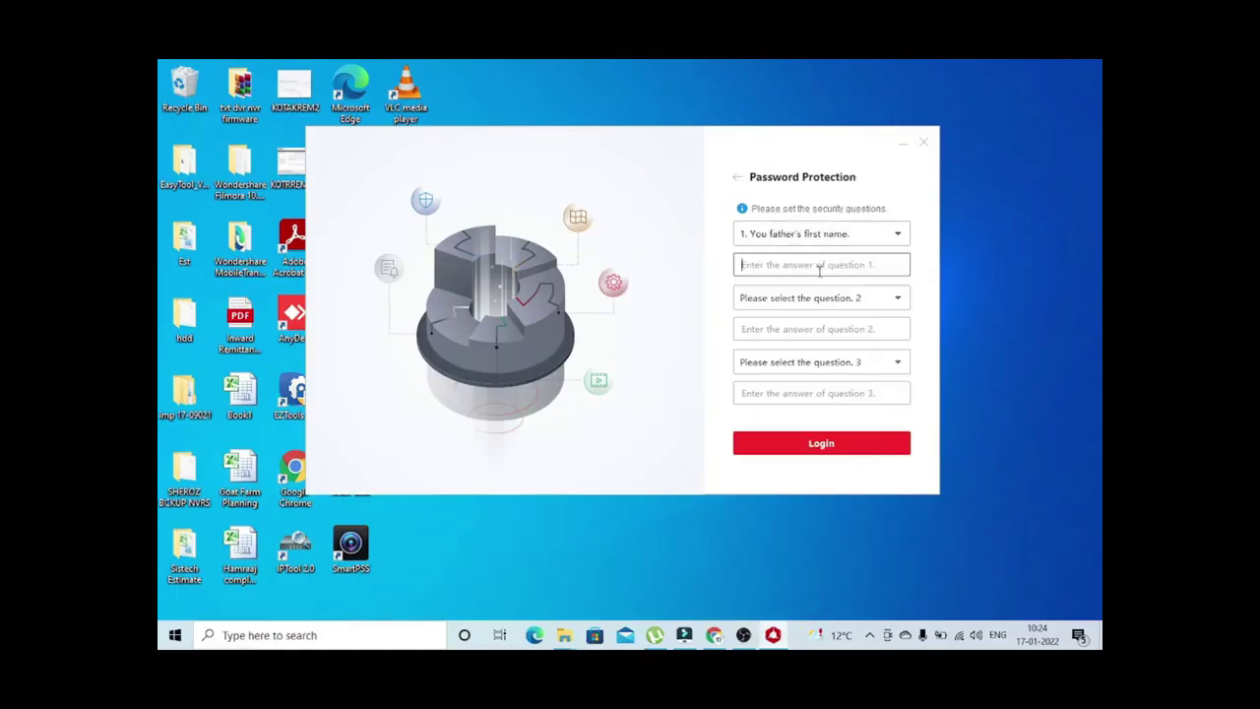
click(816, 264)
click(818, 298)
click(787, 345)
click(768, 328)
text(a)
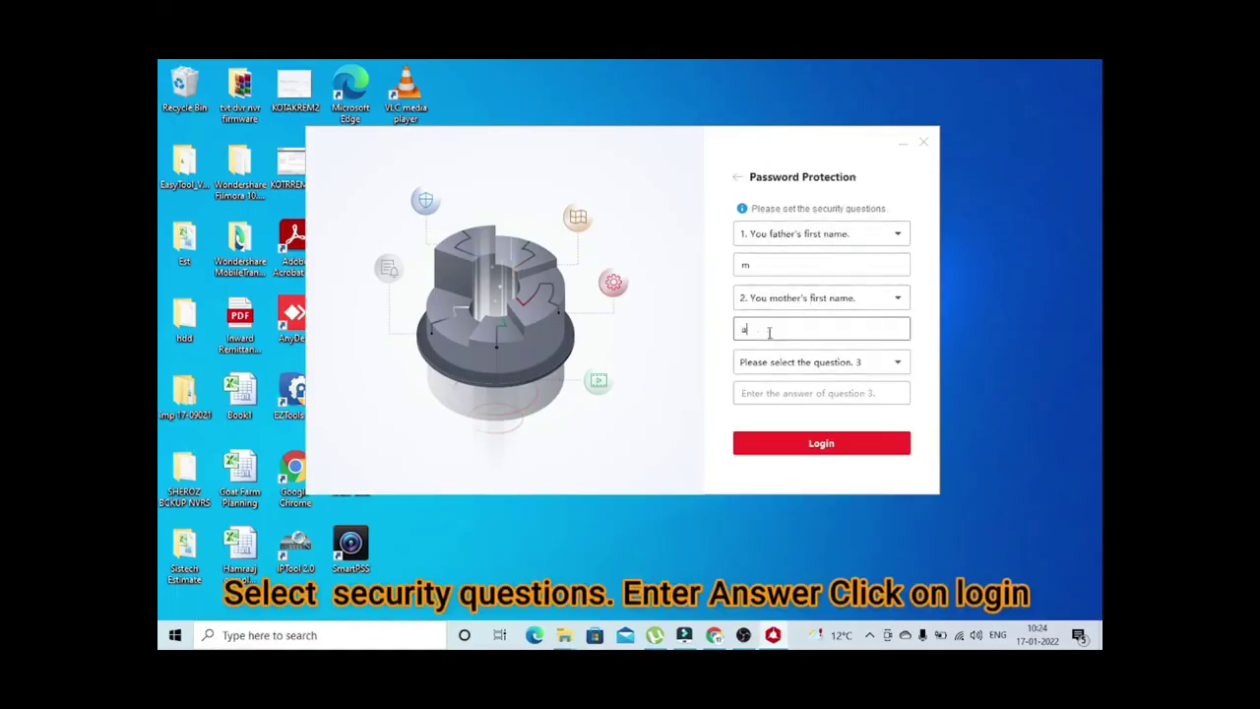
click(769, 361)
click(765, 476)
click(766, 392)
text(m)
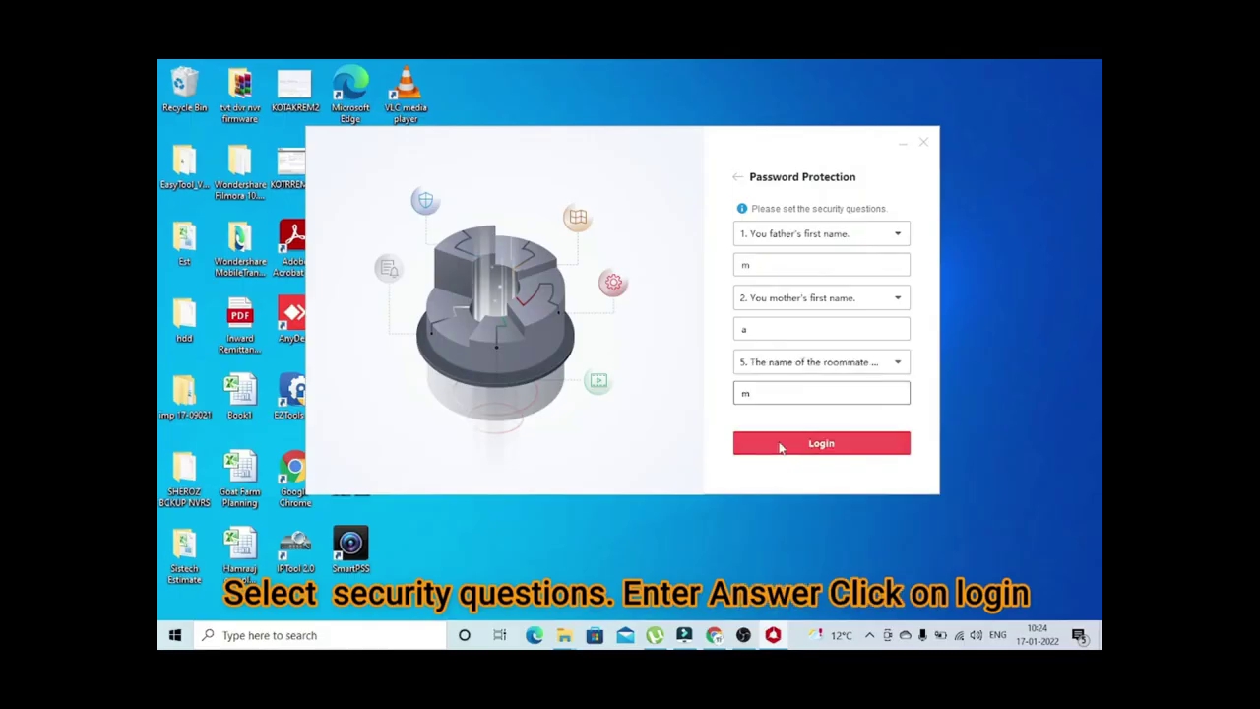
click(778, 443)
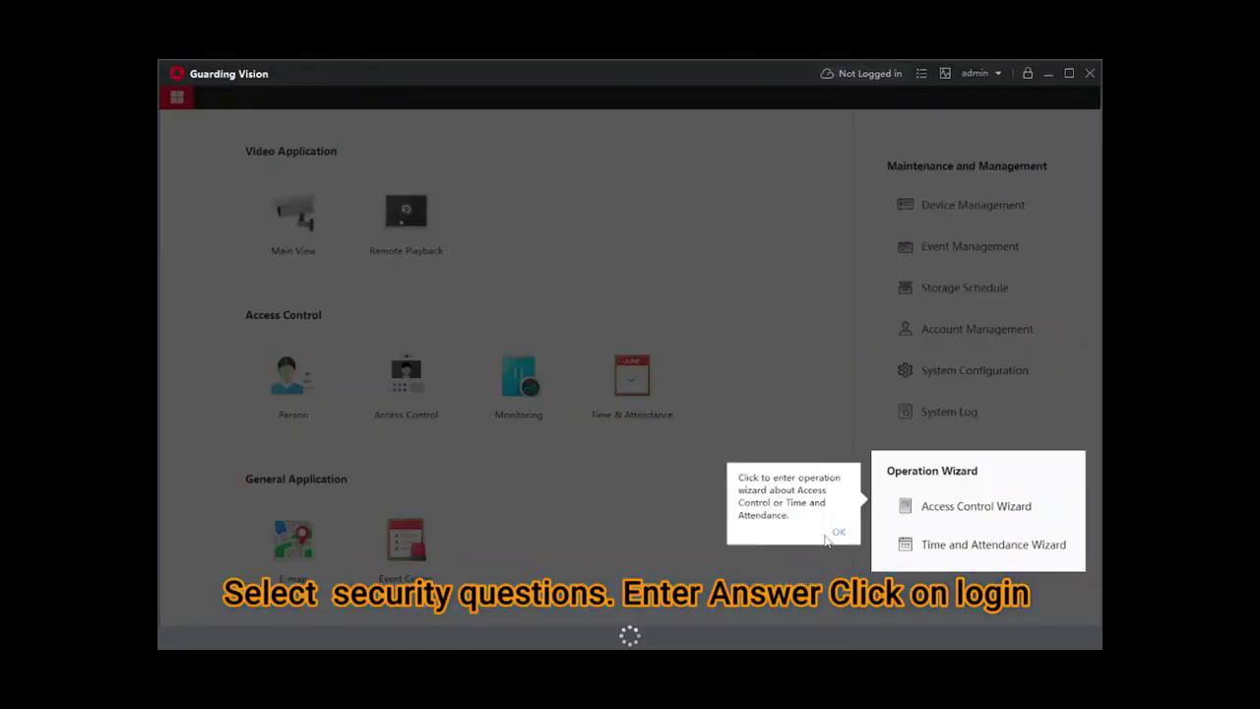
Dismiss the wizard and backup tips, then start adding a device in Device Management
click(838, 532)
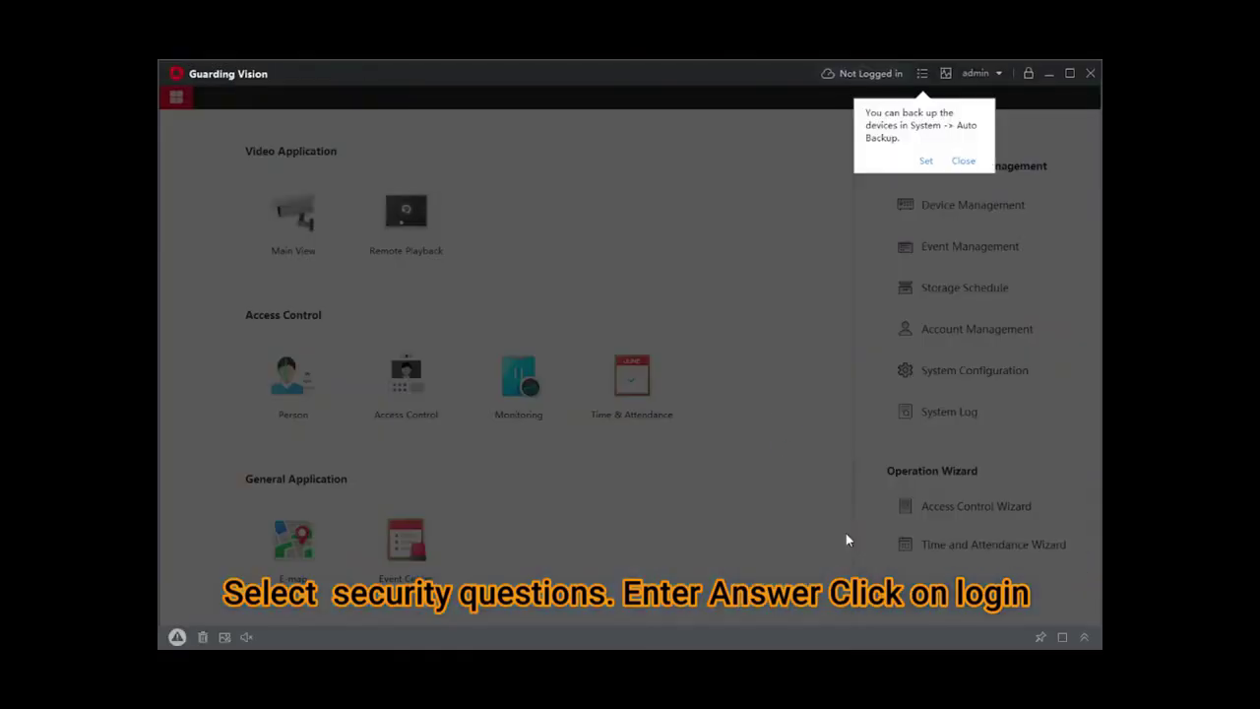
click(964, 162)
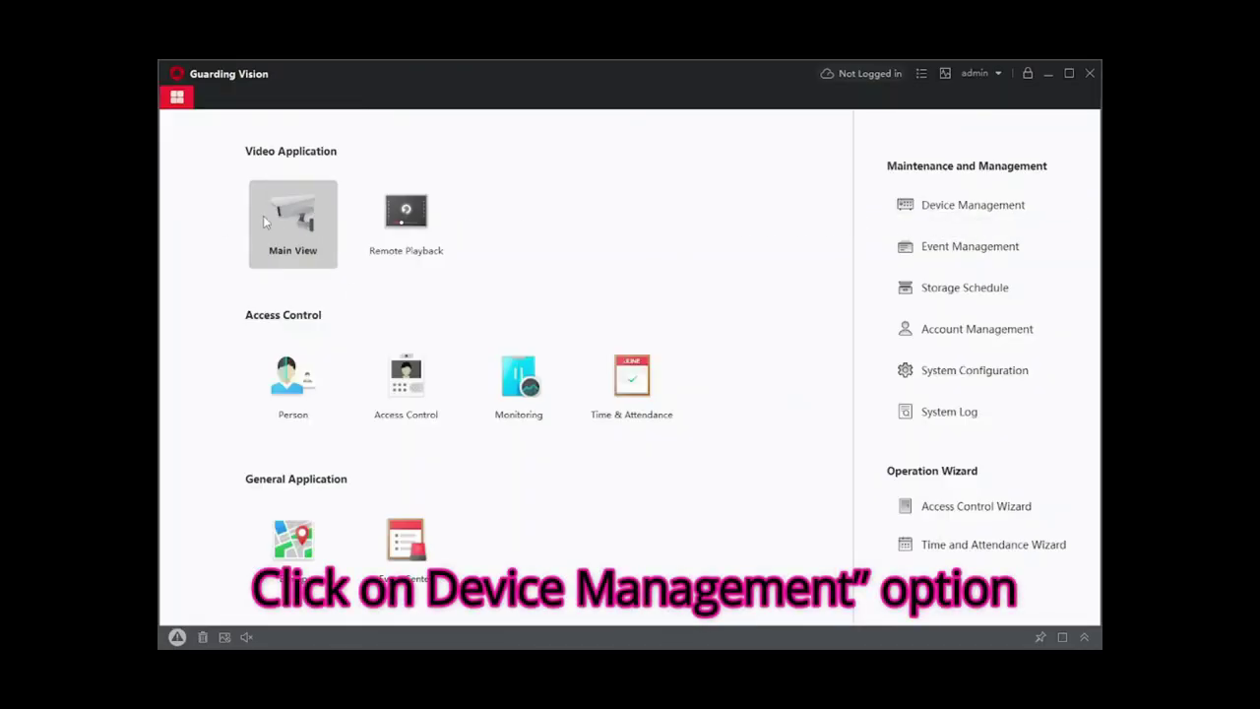
click(920, 206)
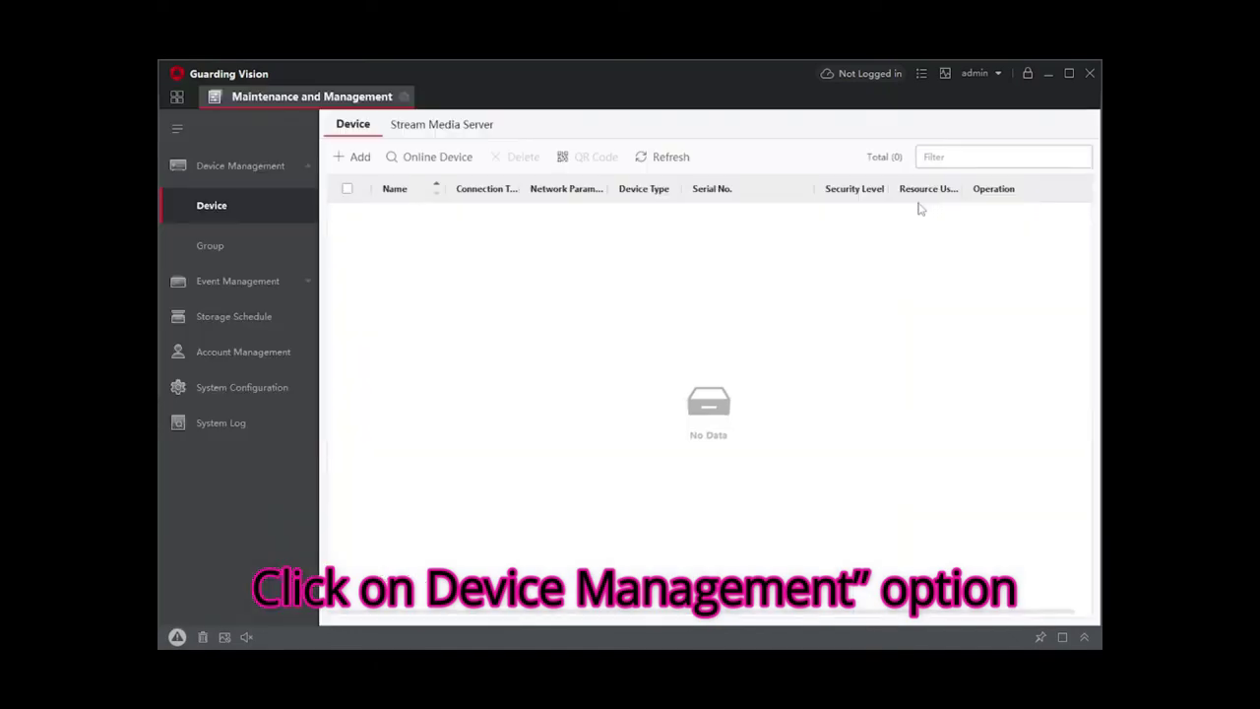
click(355, 158)
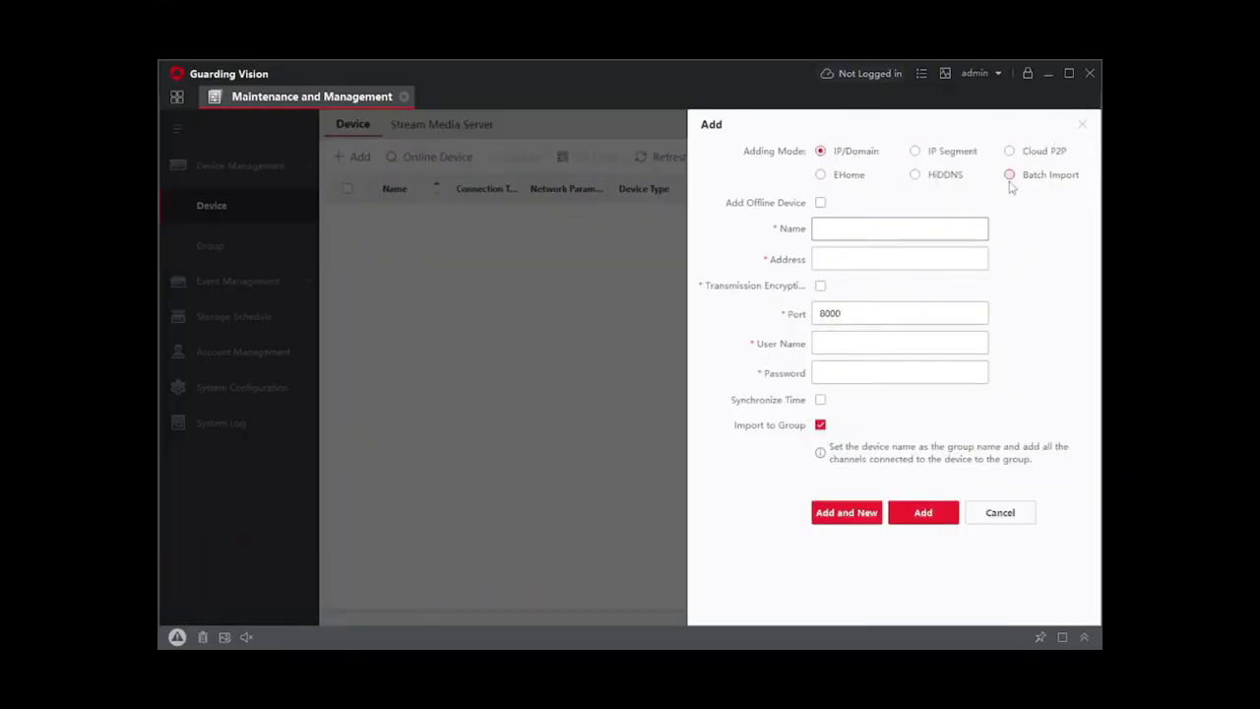
Tick Add Offline Device and enter name OfficeDVR with address 192.168.1.24
click(819, 202)
click(822, 227)
text(Office)
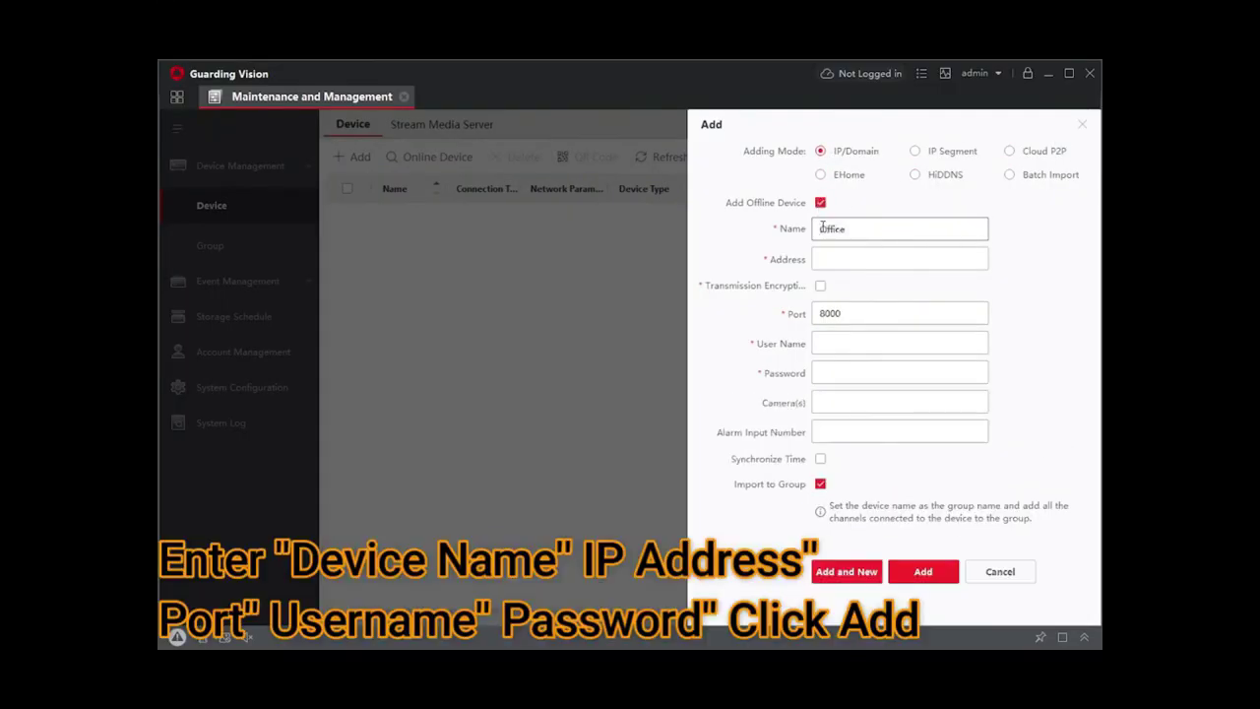
text(DVR)
click(830, 257)
text(192.168.1)
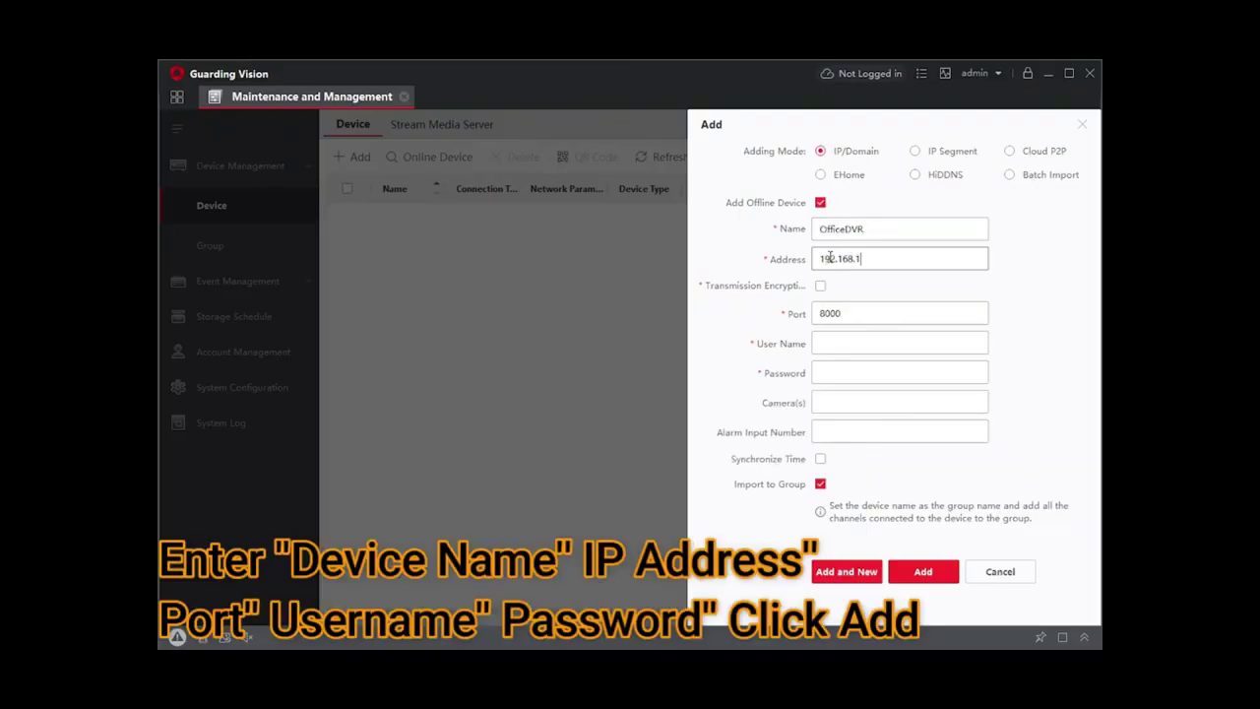
text(.24)
Enter user name admin and the device password, 32 cameras, Synchronize Time on, and add it
click(833, 341)
text(admin)
click(827, 372)
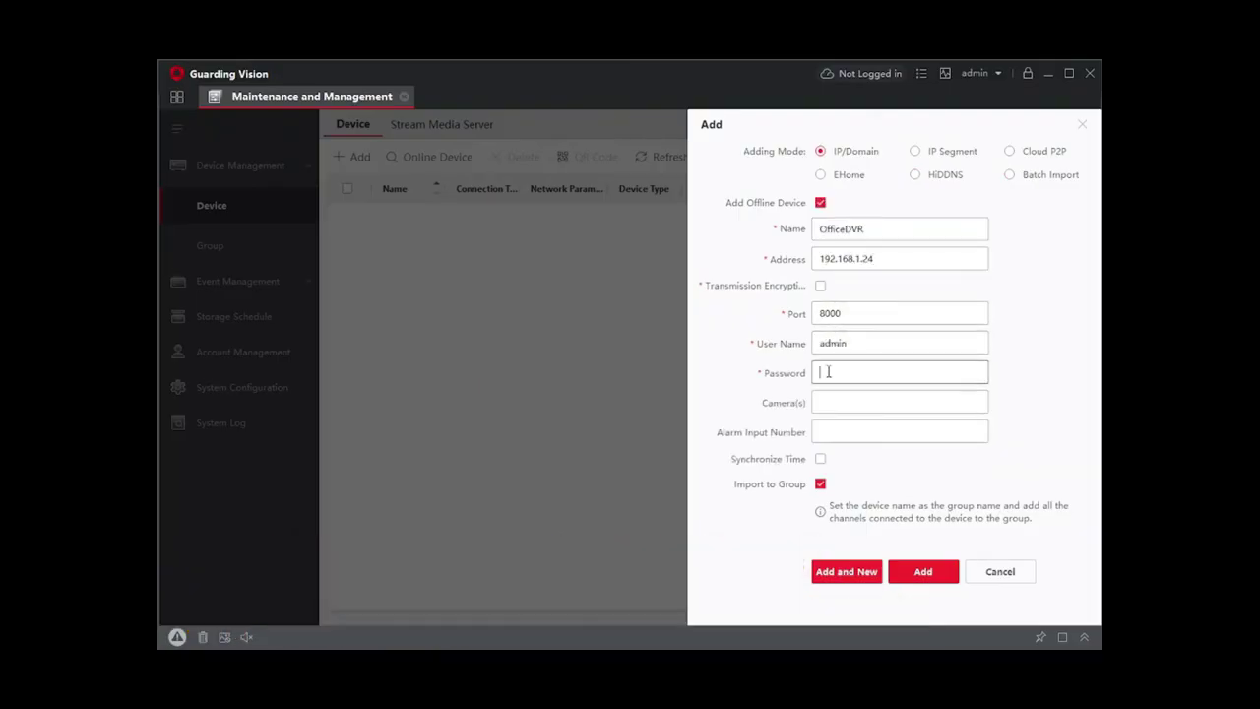
click(841, 402)
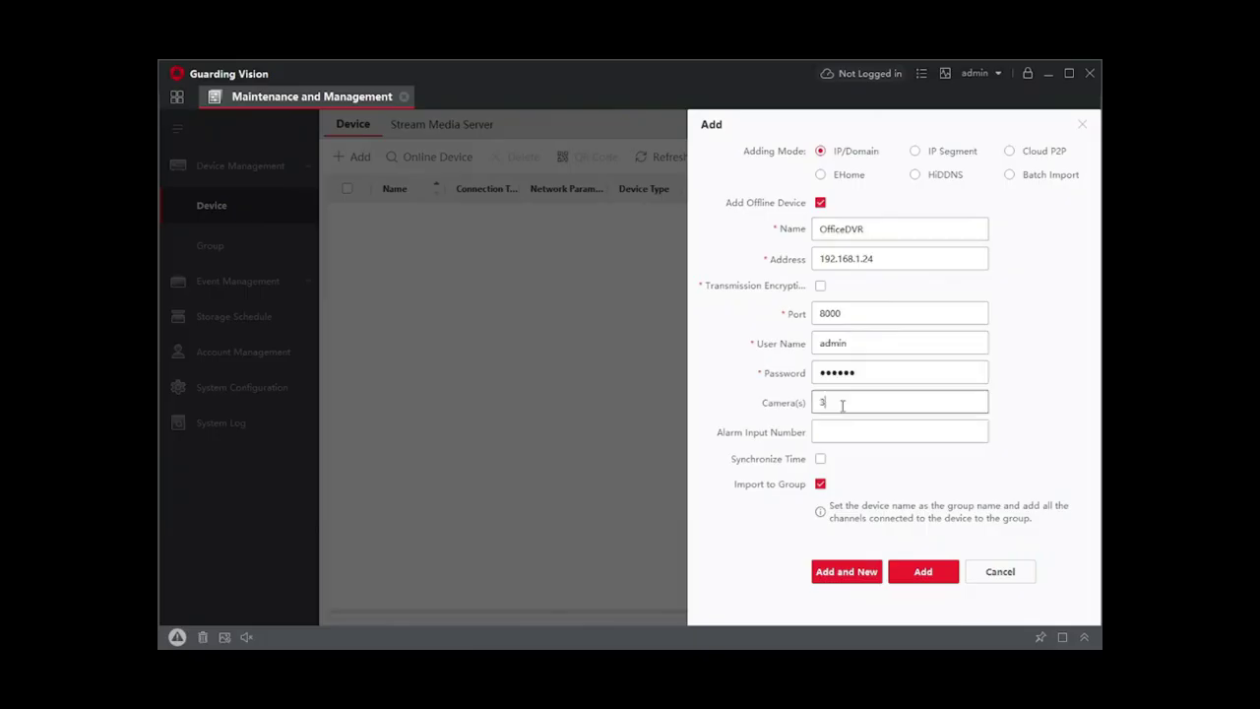
click(828, 430)
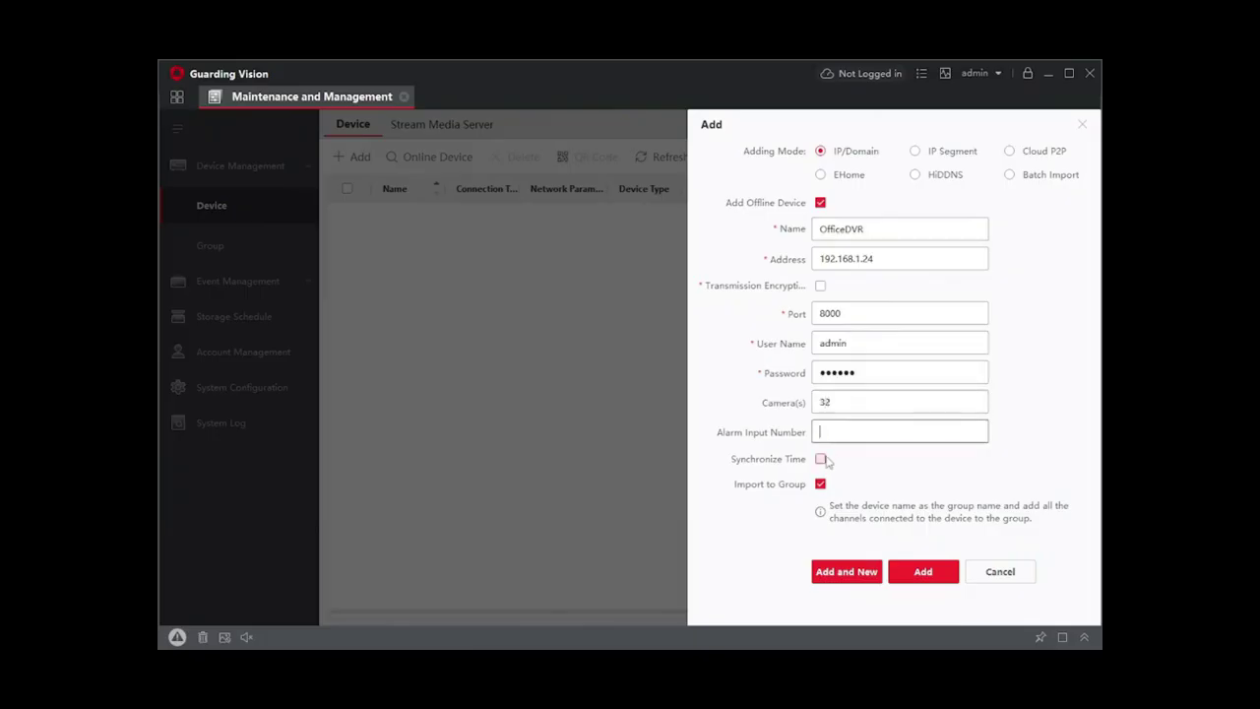
click(820, 459)
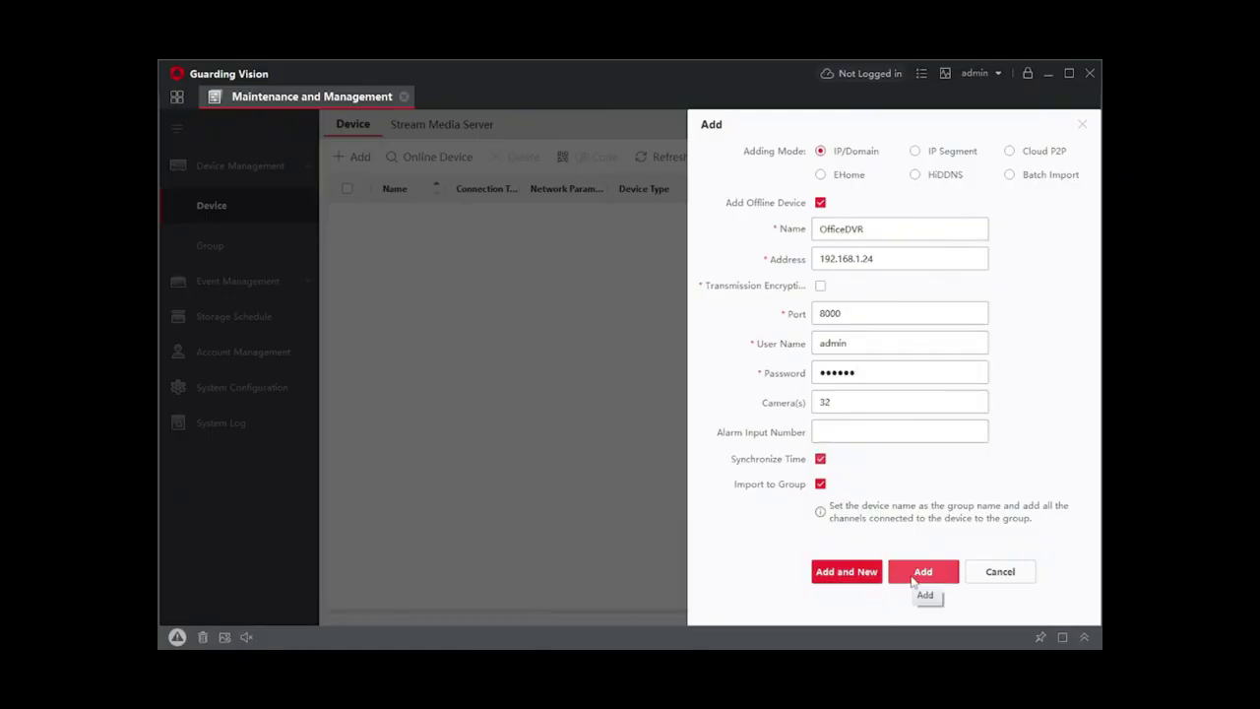
click(913, 582)
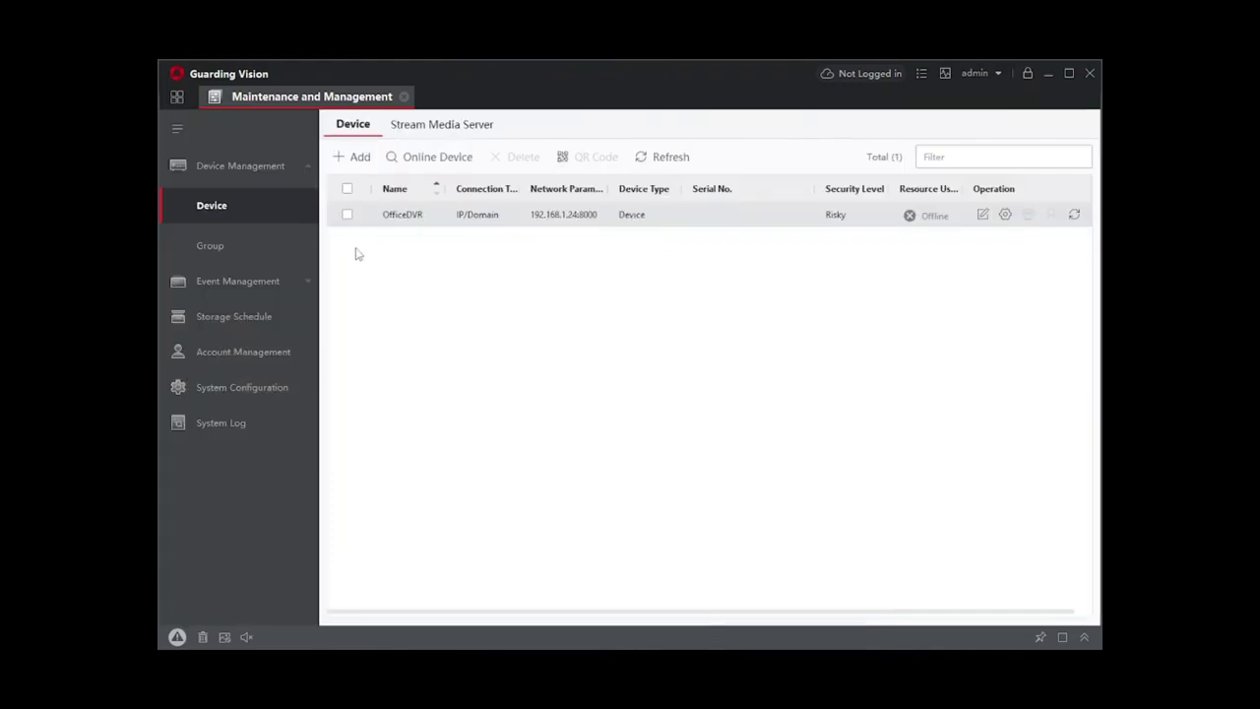
Check the OfficeDVR camera group, then return to the device list and home page
click(208, 246)
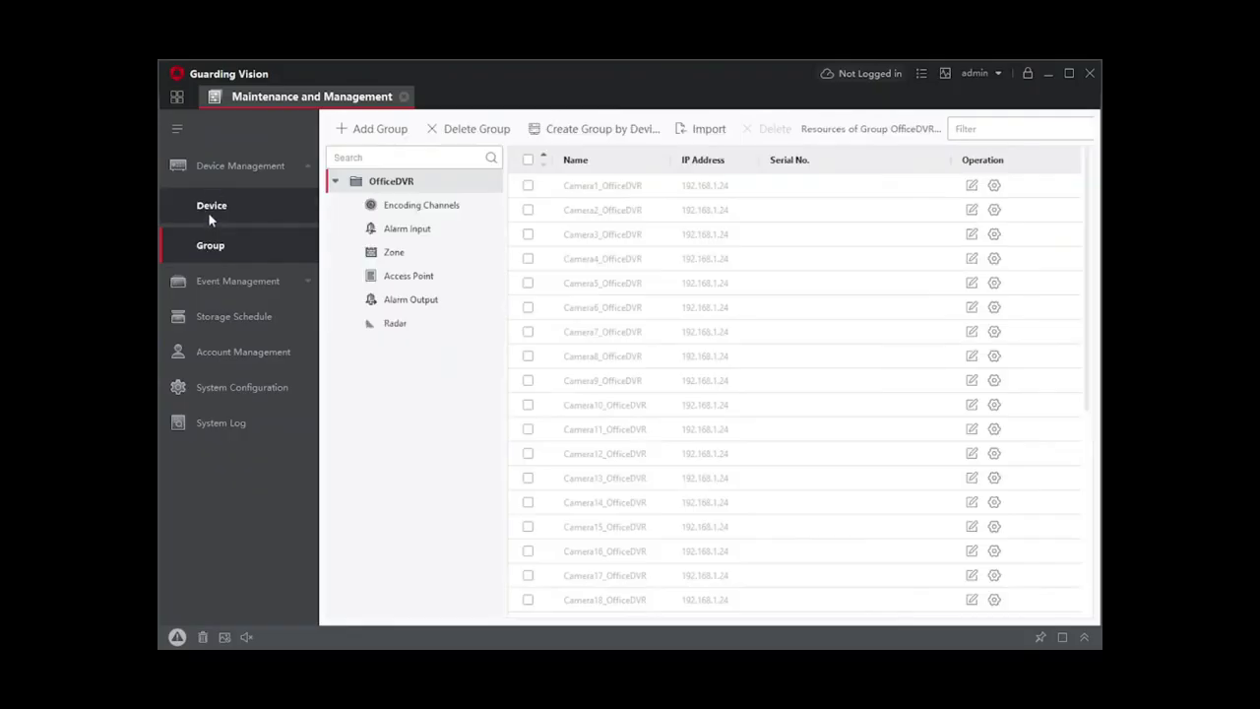
click(209, 211)
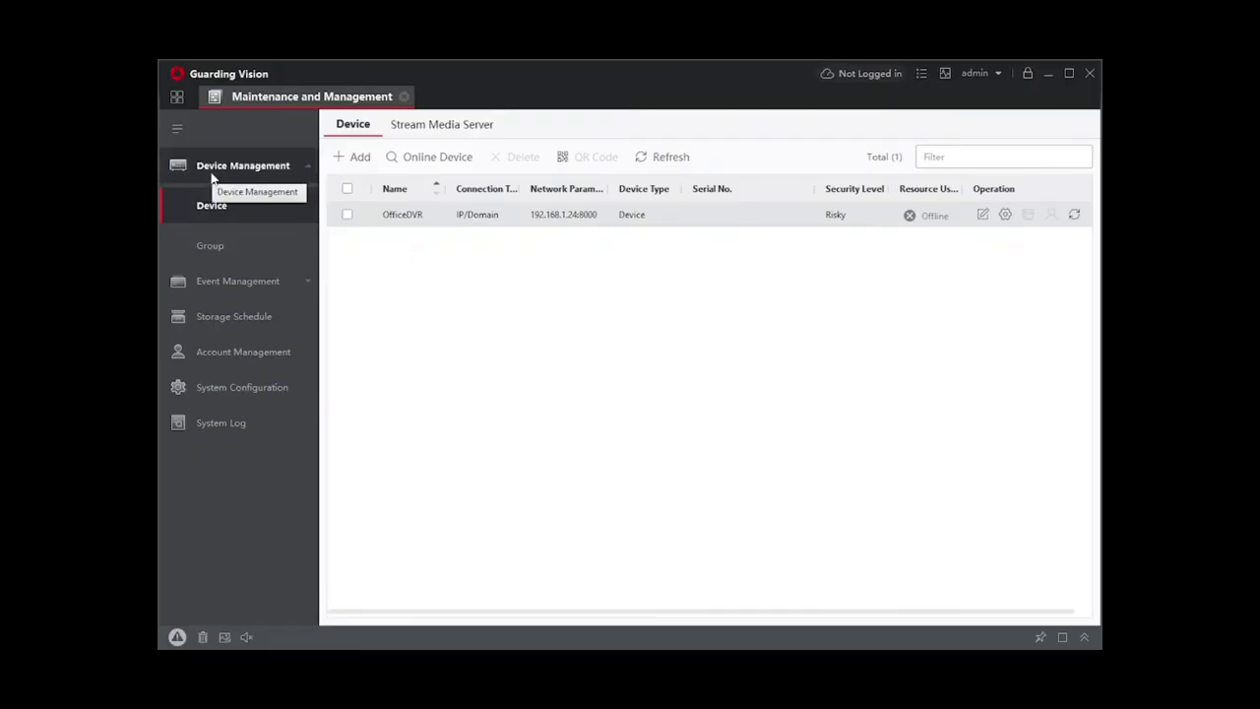
click(179, 98)
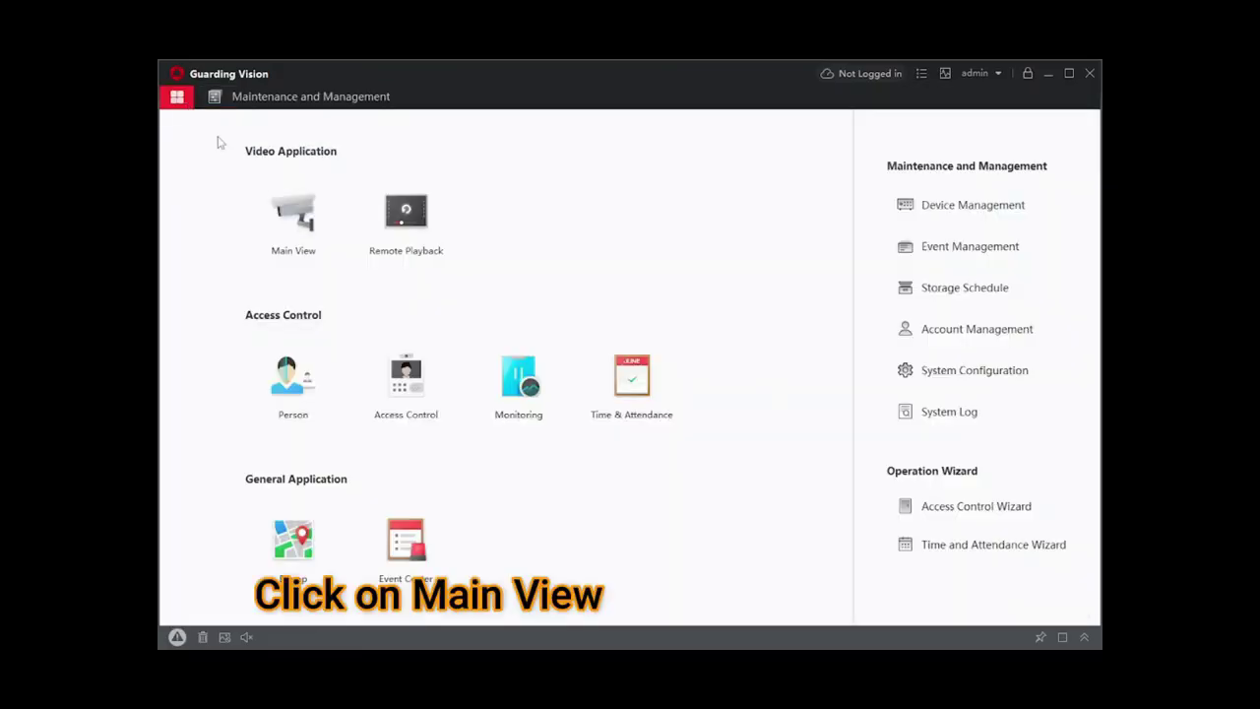